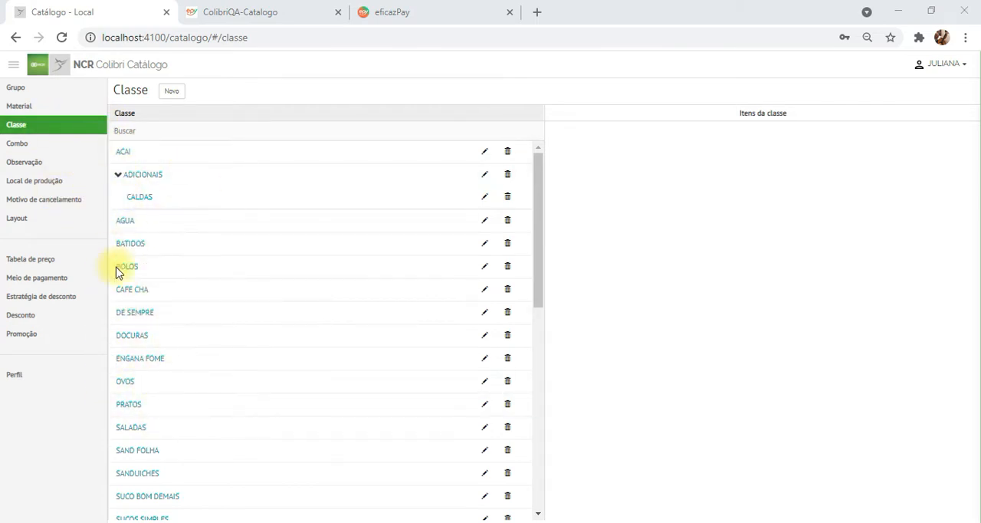
- Examine the class list and the items assigned to the ACAI, AGUA and BATIDOS classes
scroll(296, 390, "down", 2)
scroll(297, 389, "up", 2)
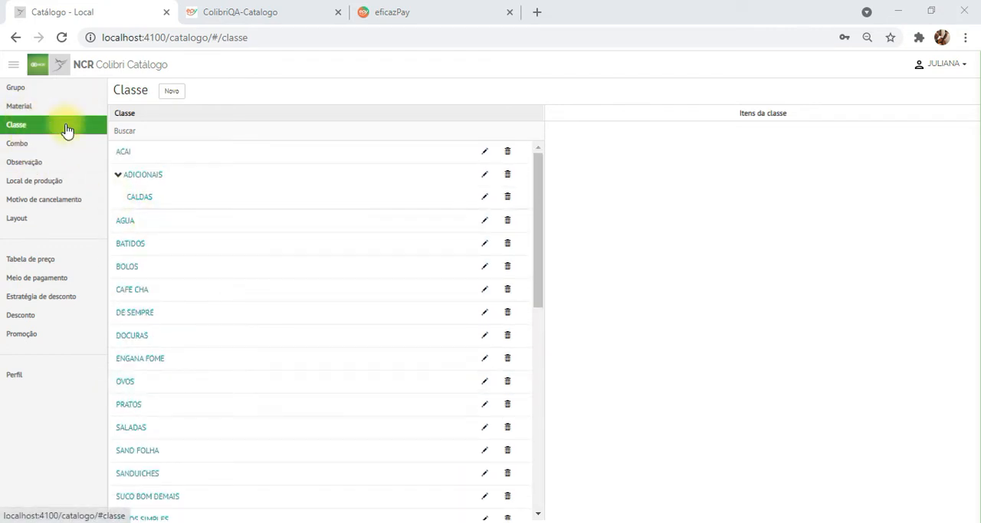
left_click(127, 156)
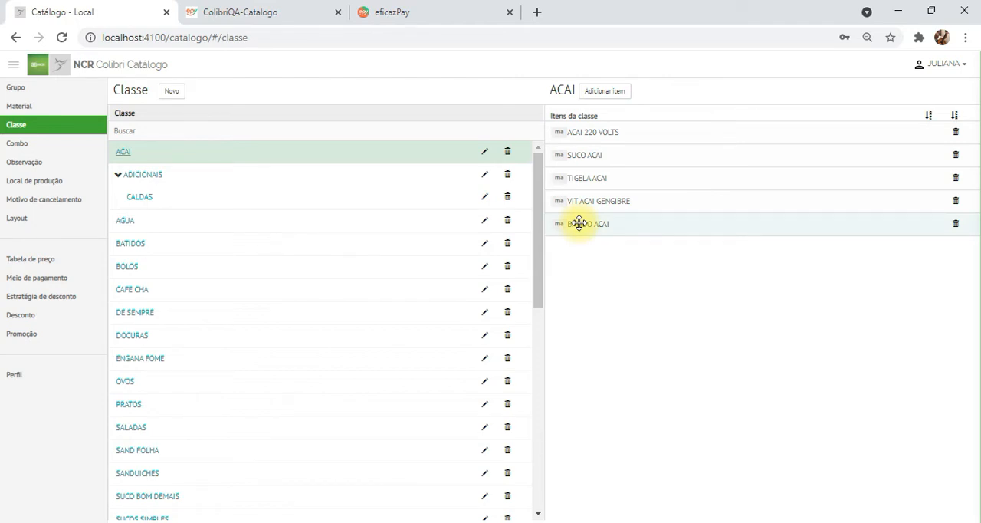
left_click(125, 221)
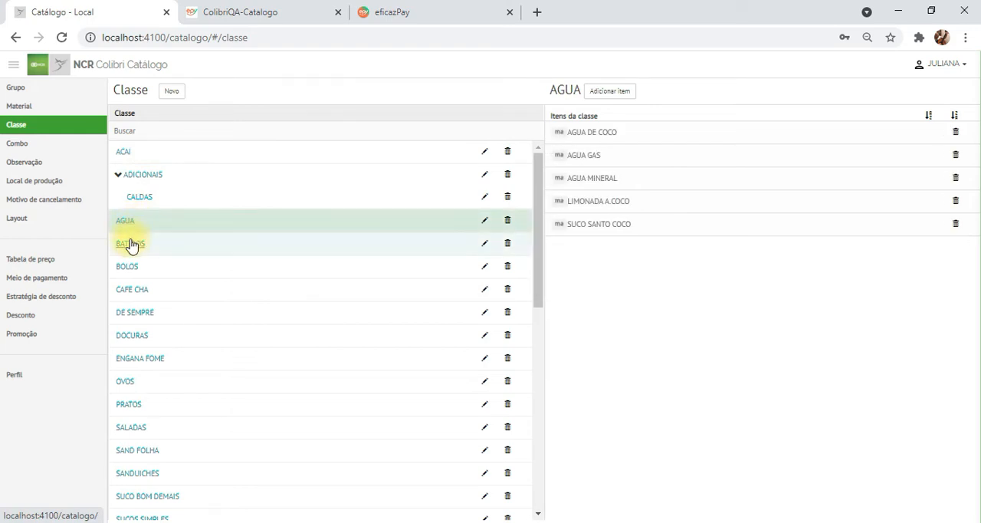
left_click(130, 245)
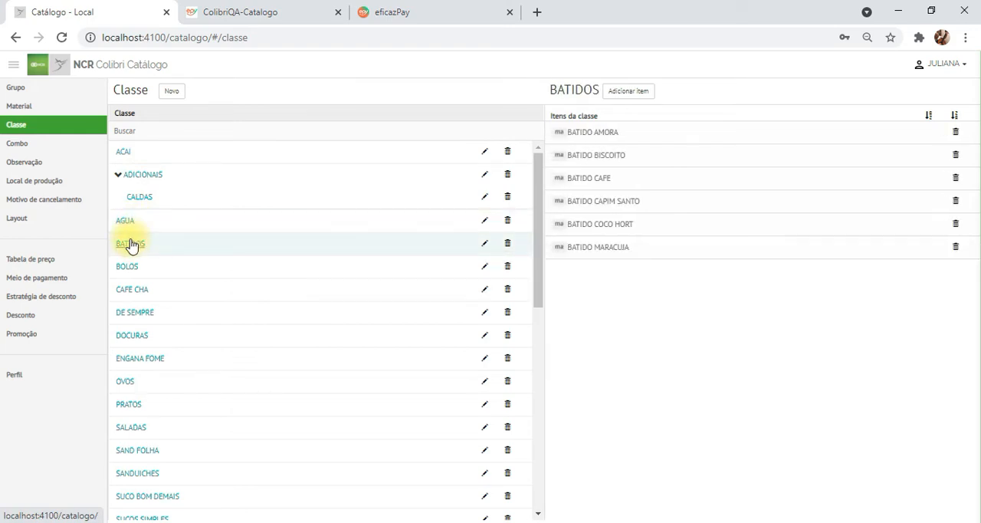
- Look through the registered materials and view the list of combos
left_click(22, 109)
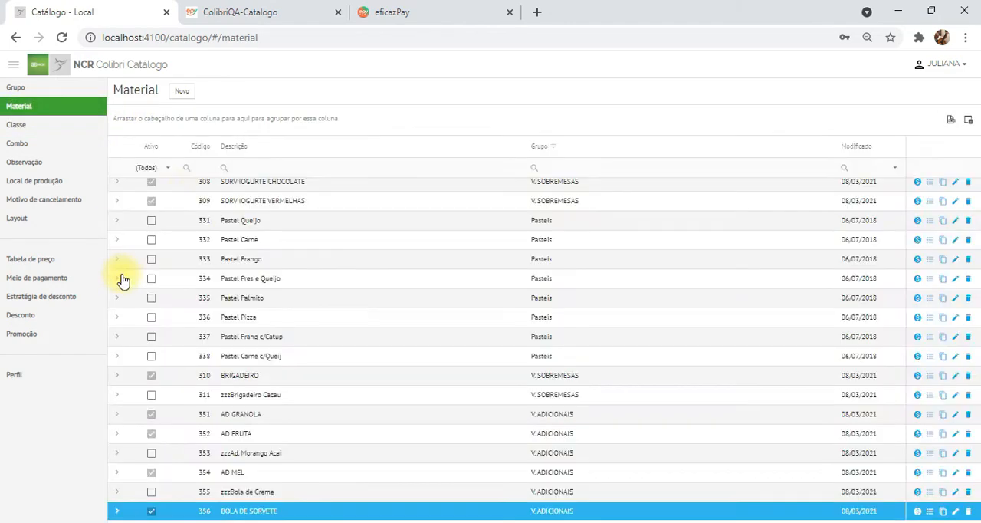
scroll(253, 311, "down", 4)
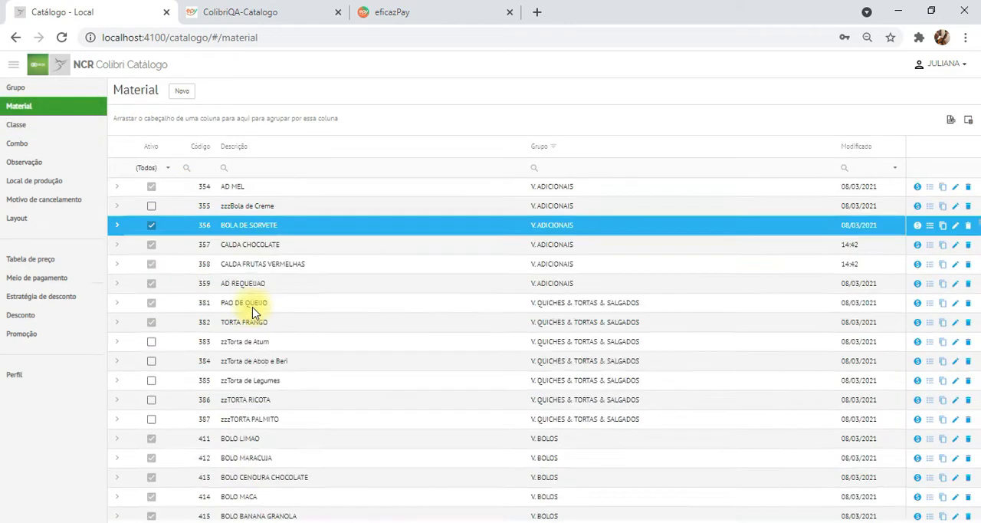
scroll(252, 311, "down", 10)
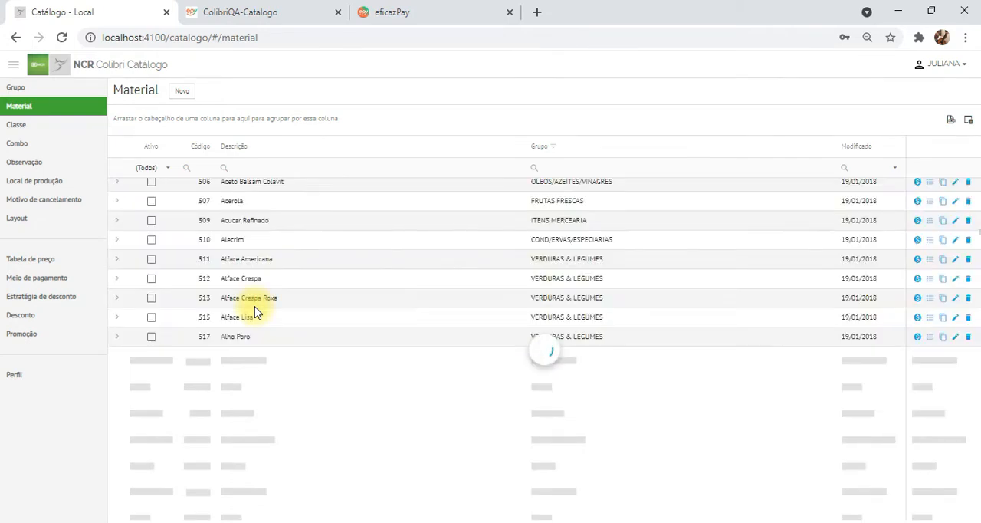
scroll(257, 312, "up", 12)
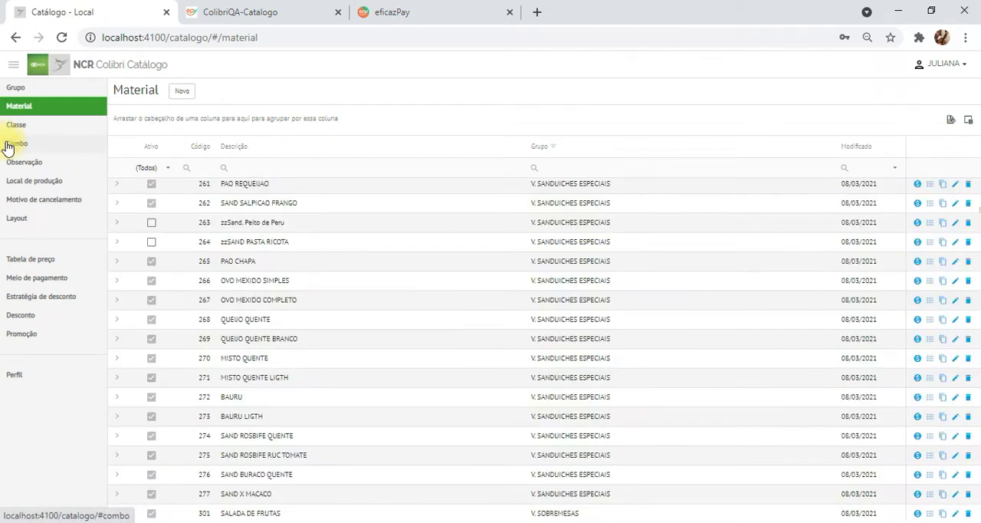
left_click(9, 144)
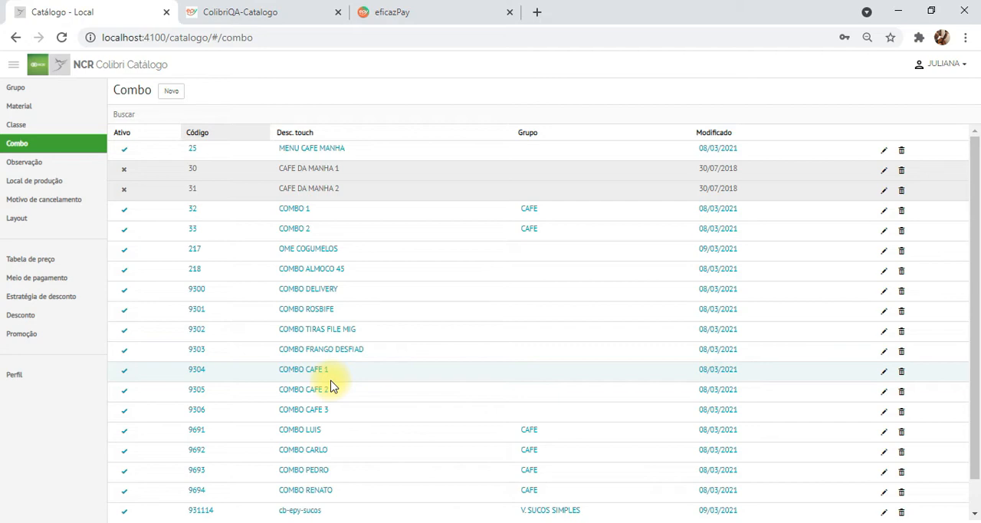
- Switch to the ColibriQA-Catalogo ordering page and check its product list against the local catalogue
left_click(237, 11)
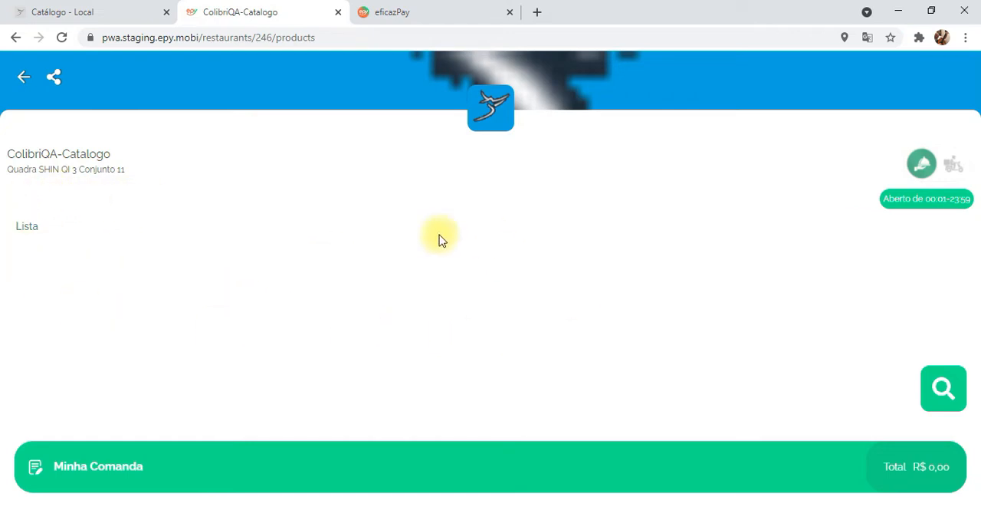
left_click(102, 11)
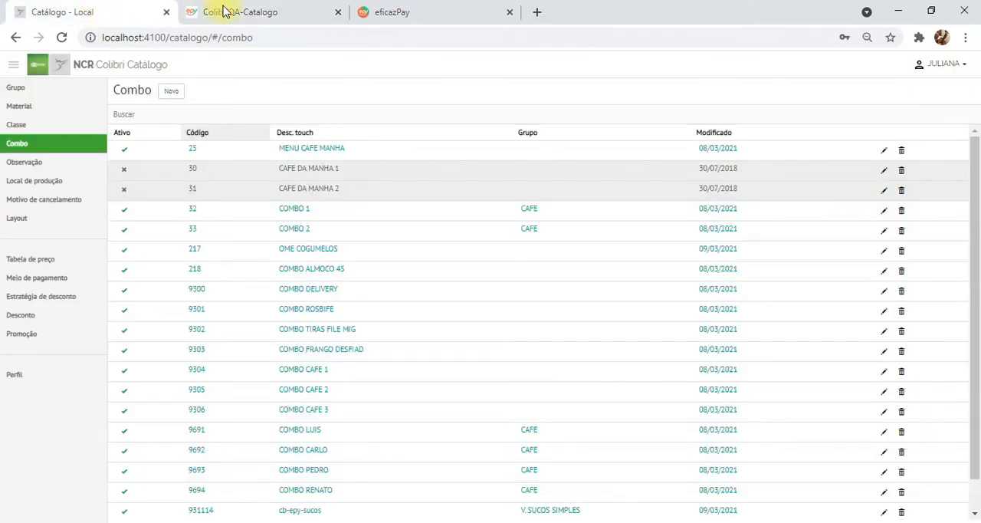
left_click(253, 11)
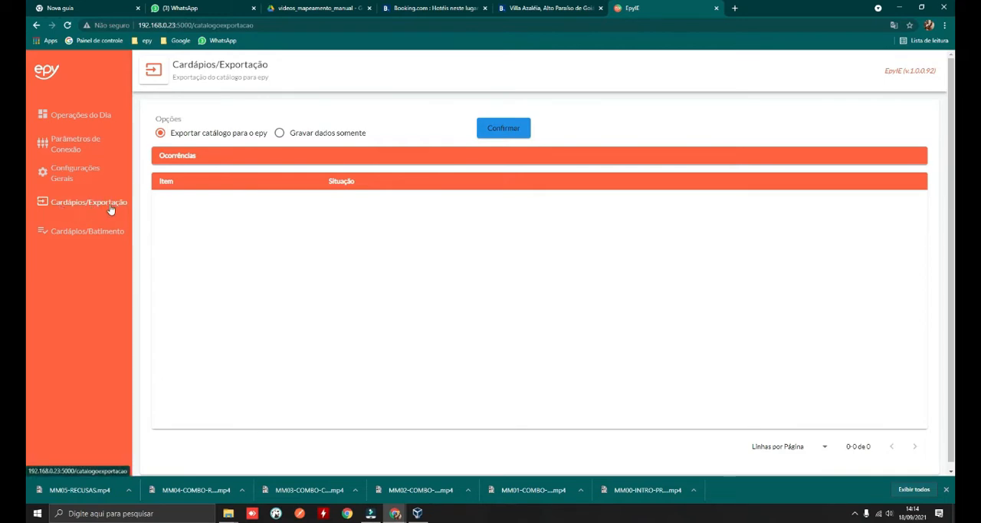
- Review the connection parameters in EpyIE and run the catalogue export to epy
left_click(69, 148)
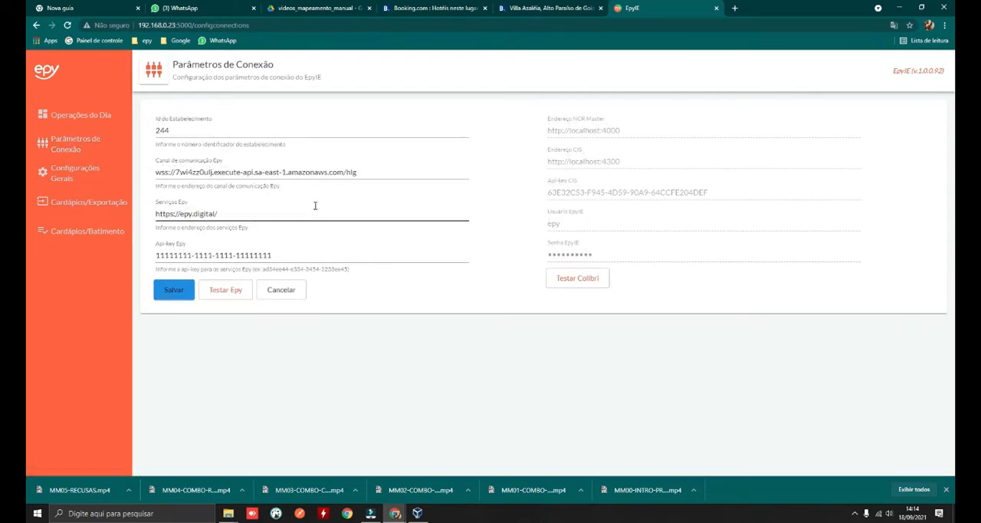
left_click(69, 204)
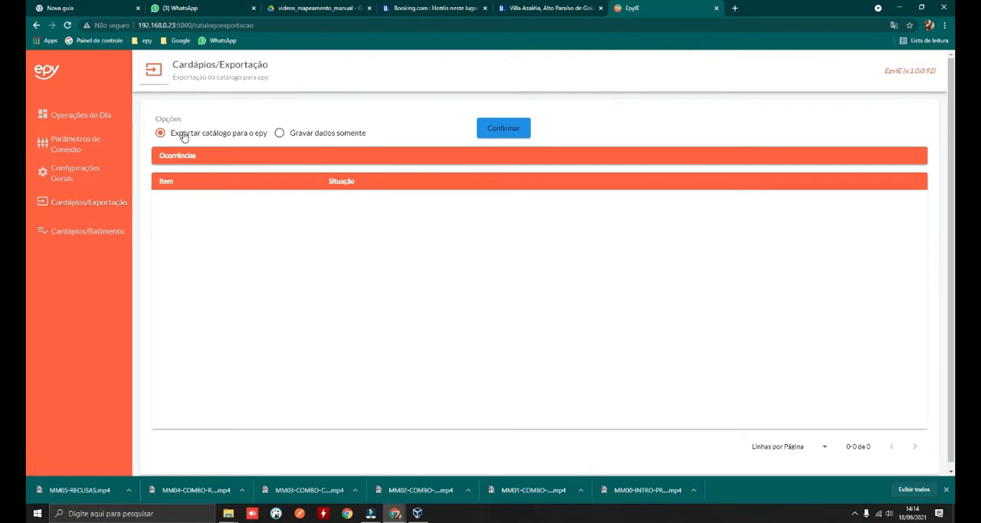
left_click(512, 131)
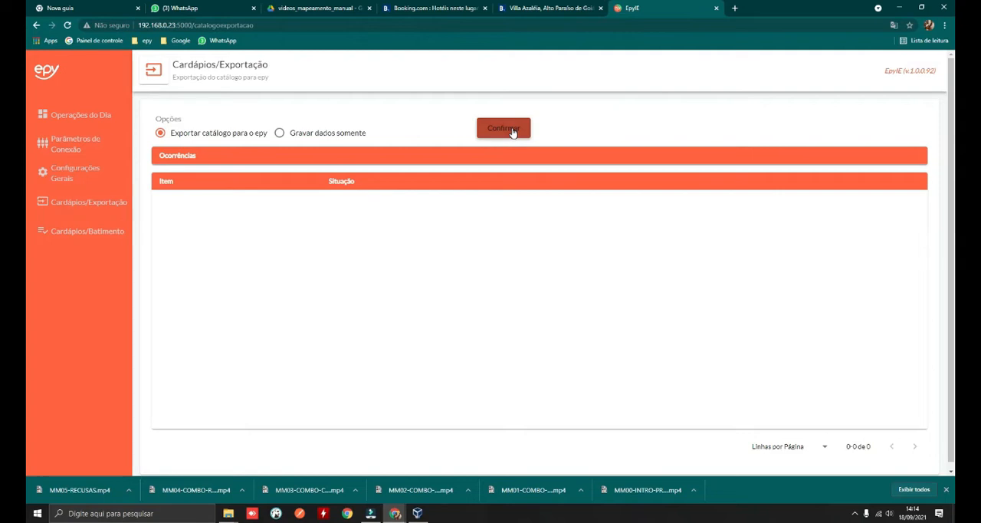
left_click(510, 130)
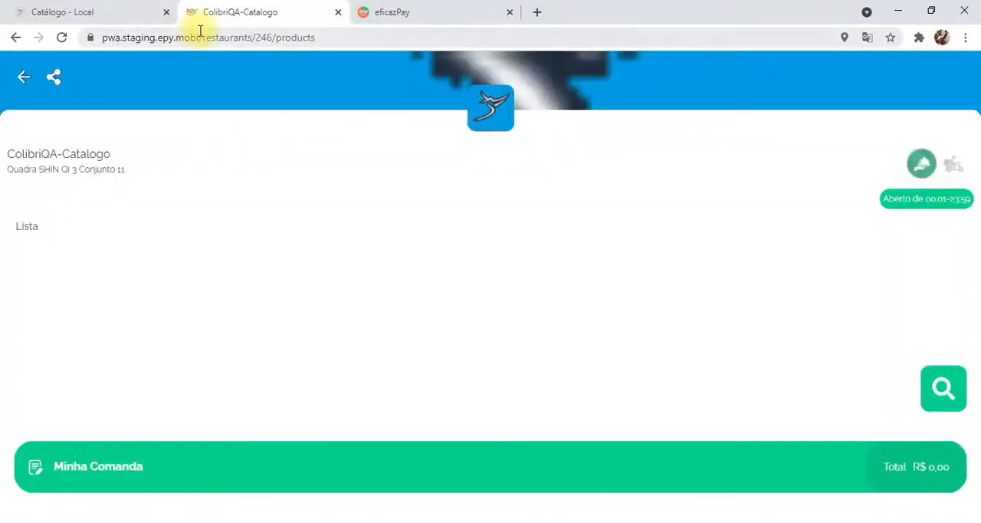
- Reload the ColibriQA-Catalogo ordering page and compare its categories with the classes in the local catalogue
left_click(203, 38)
key("Return")
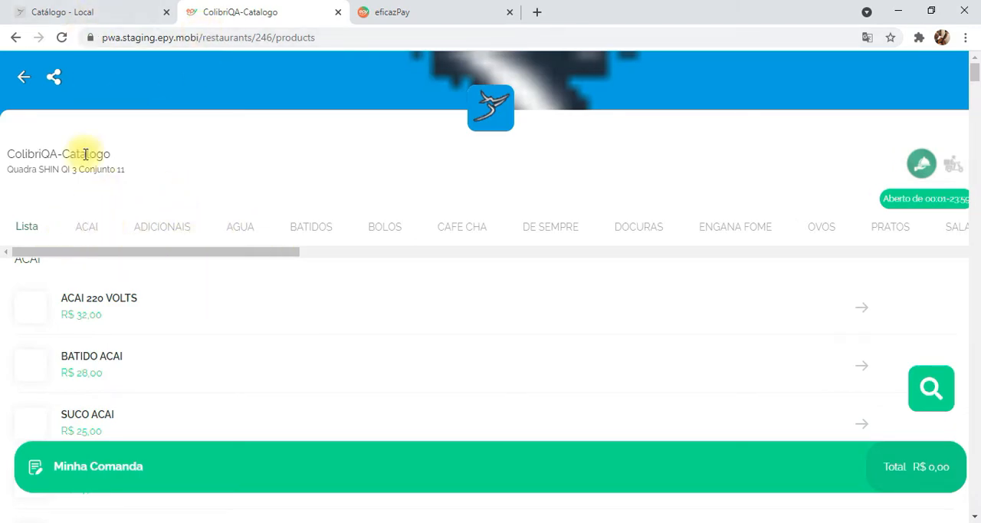
left_click(97, 9)
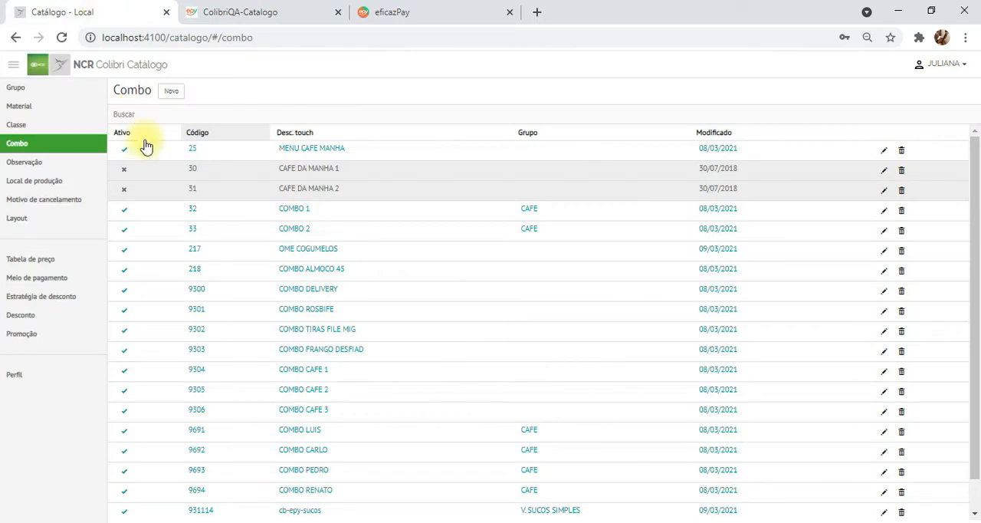
left_click(20, 129)
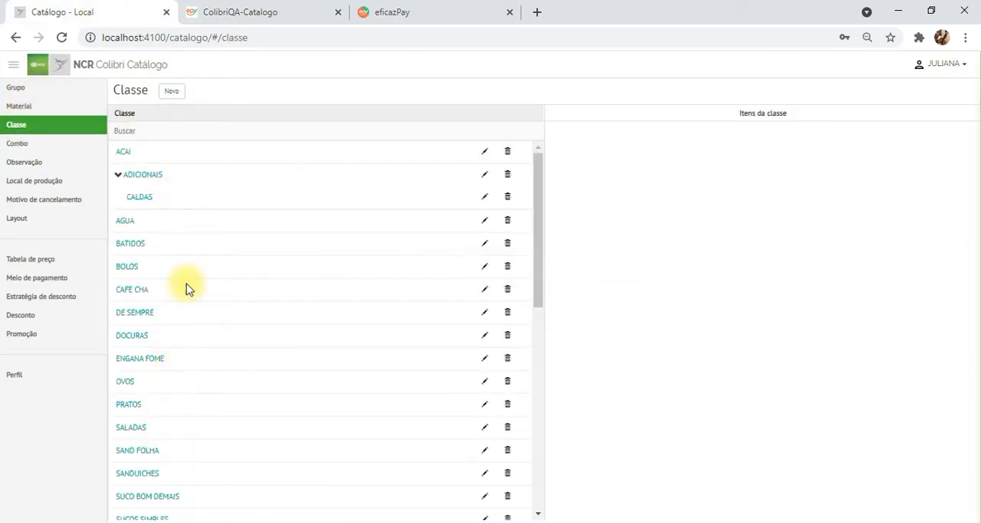
left_click(241, 12)
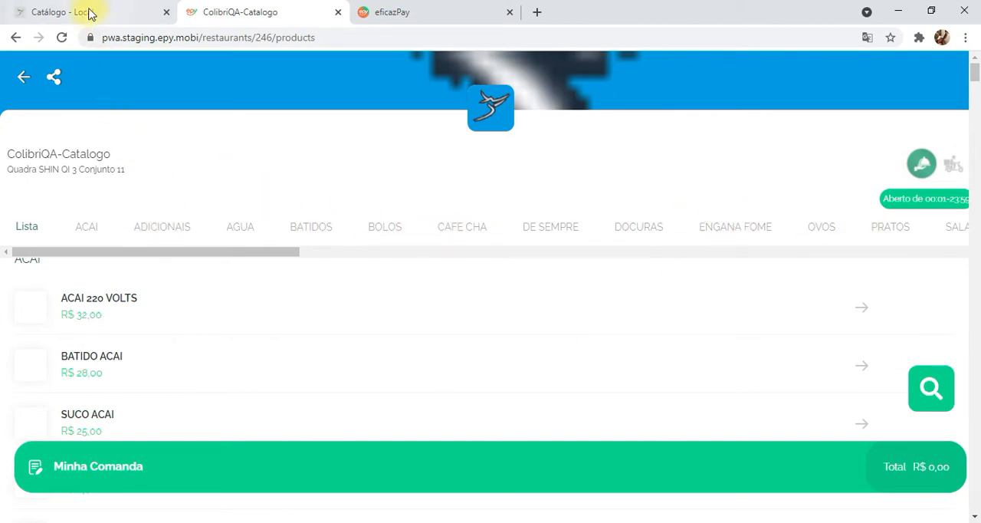
- Switch to the local catalogue and examine the items of the CALDAS subclass and its parent class ADICIONAIS
left_click(88, 11)
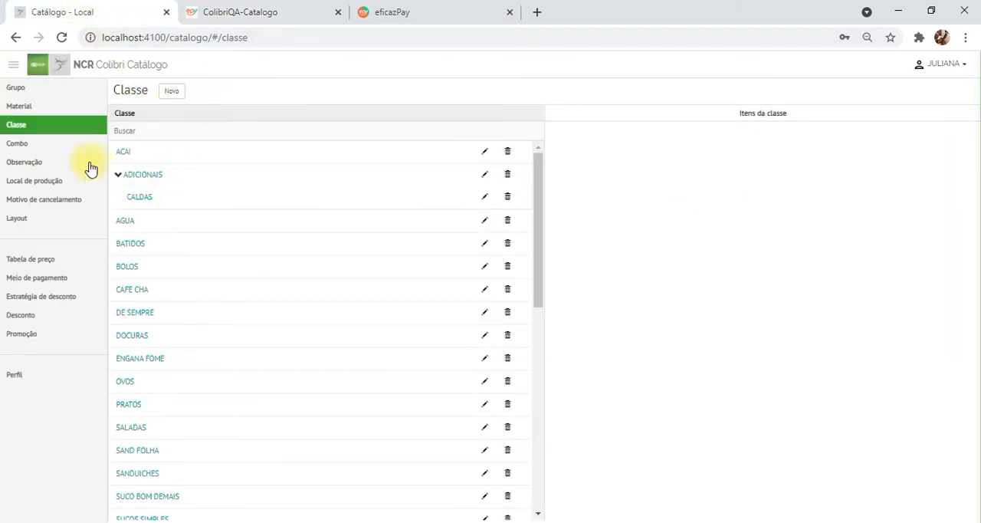
left_click(141, 201)
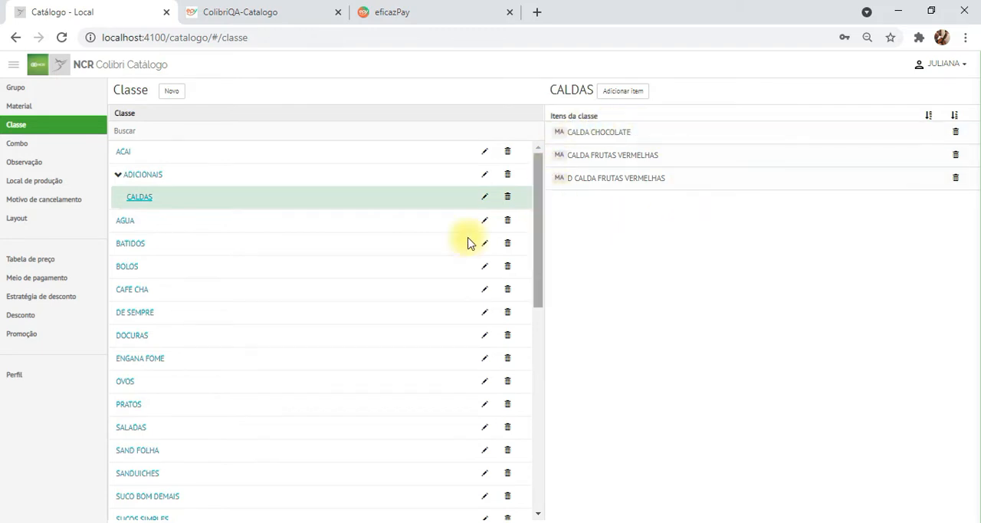
left_click(141, 180)
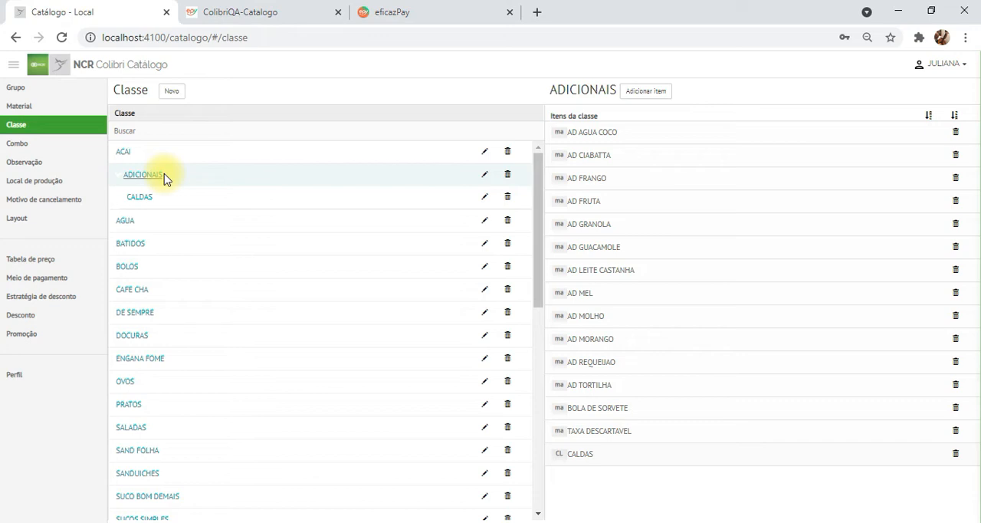
- Go through the ADICIONAIS category on the ColibriQA-Catalogo page, checking how the CALDAS subclass items are listed
left_click(221, 10)
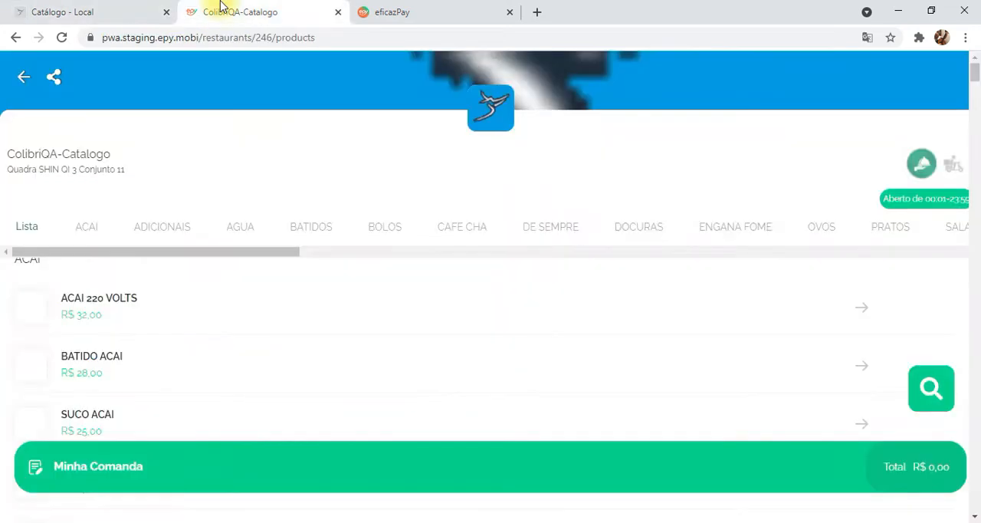
left_click(149, 228)
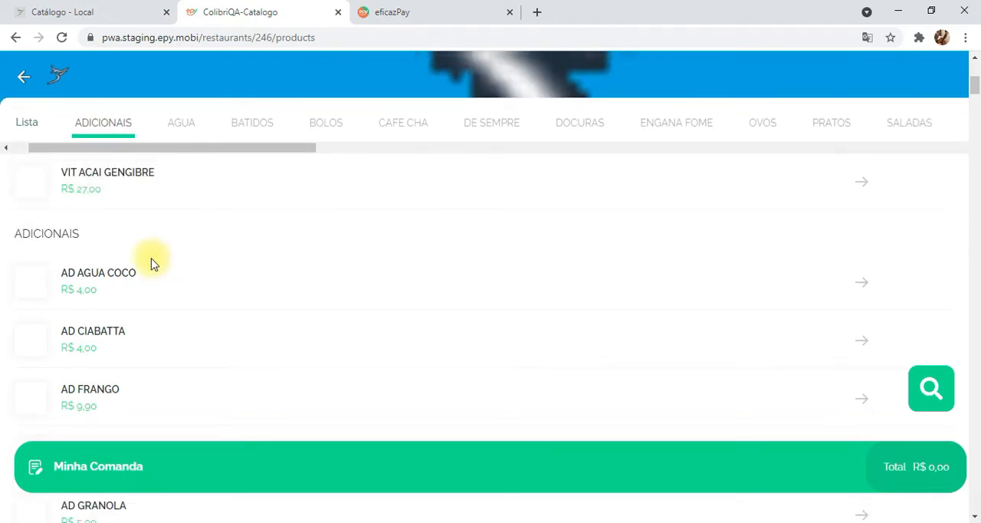
scroll(131, 256, "down", 4)
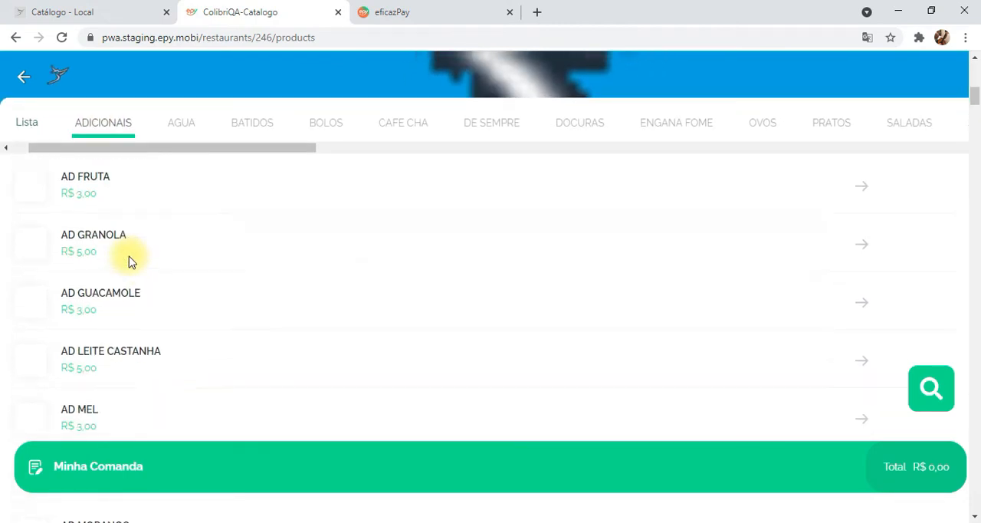
scroll(131, 260, "down", 5)
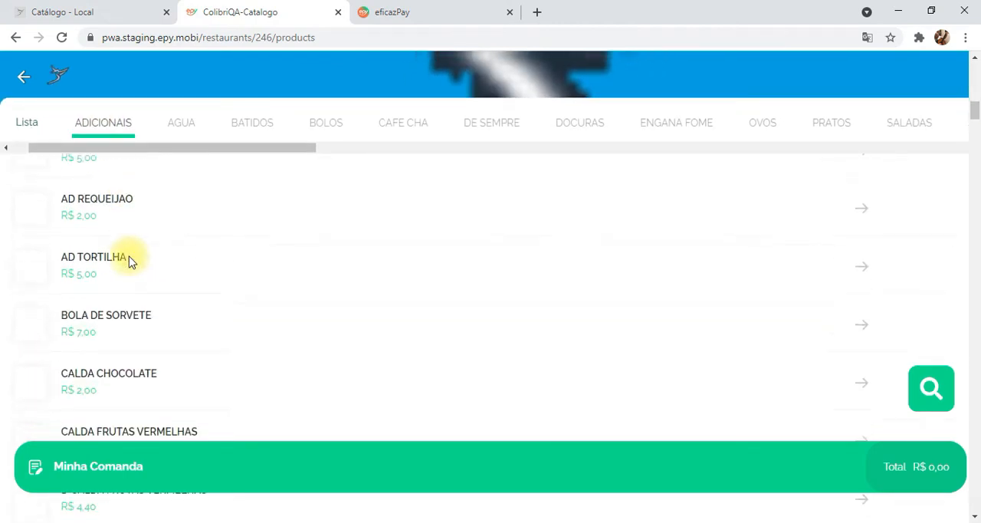
scroll(131, 260, "down", 2)
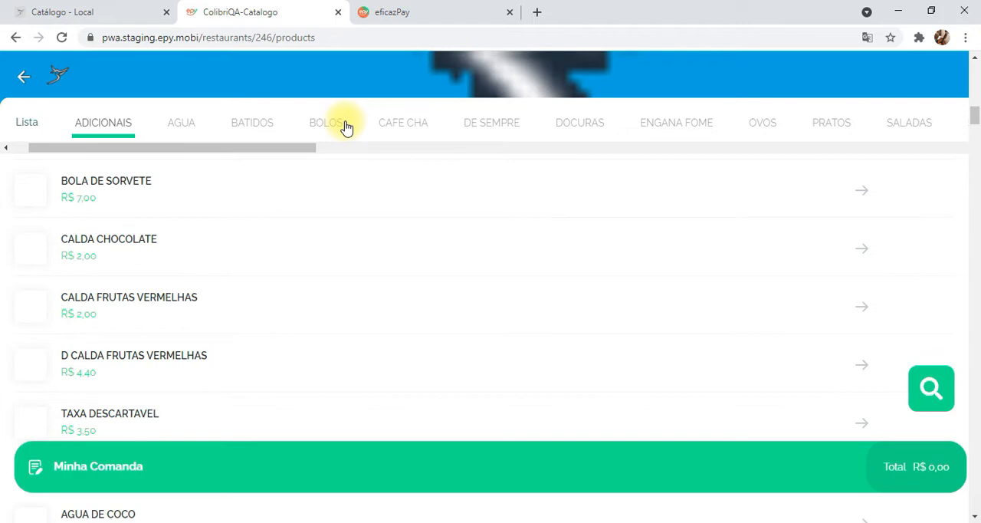
- In the local catalogue, view the AGUA class items and open the price table of AGUA DE COCO, filtering materials by "agua"
left_click(76, 11)
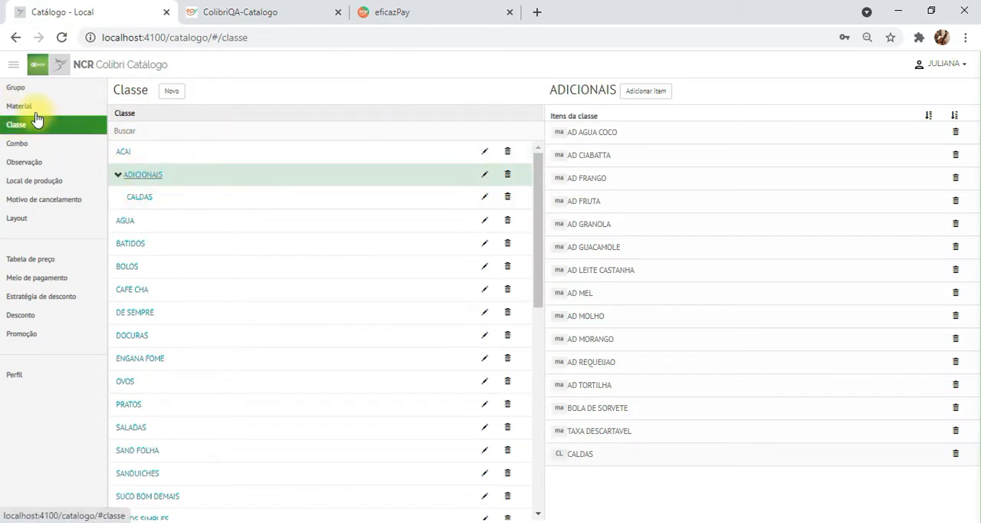
left_click(126, 224)
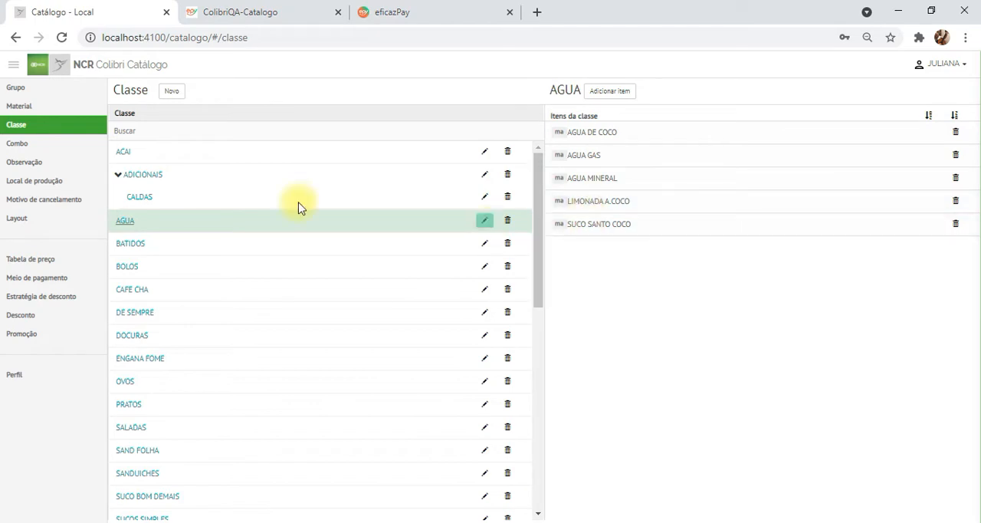
left_click(27, 110)
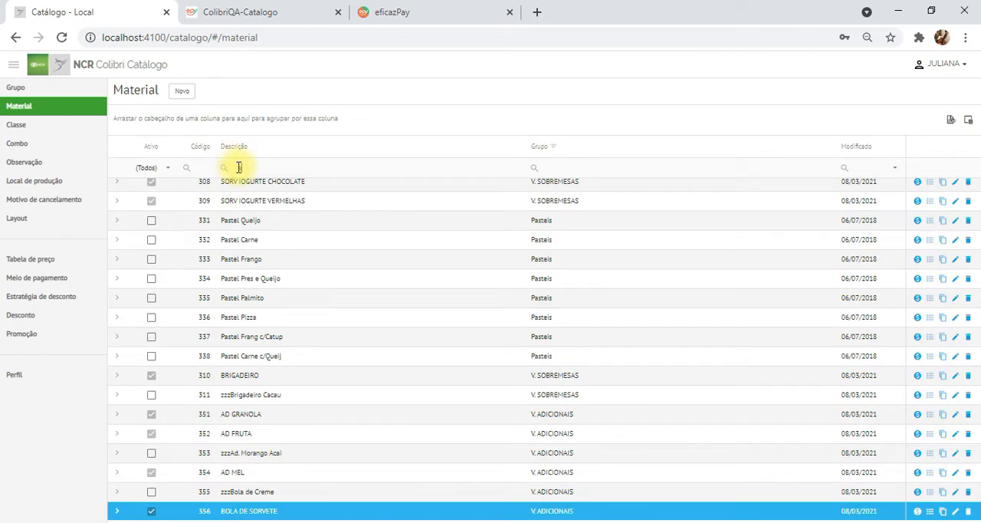
left_click(239, 167)
type("agua")
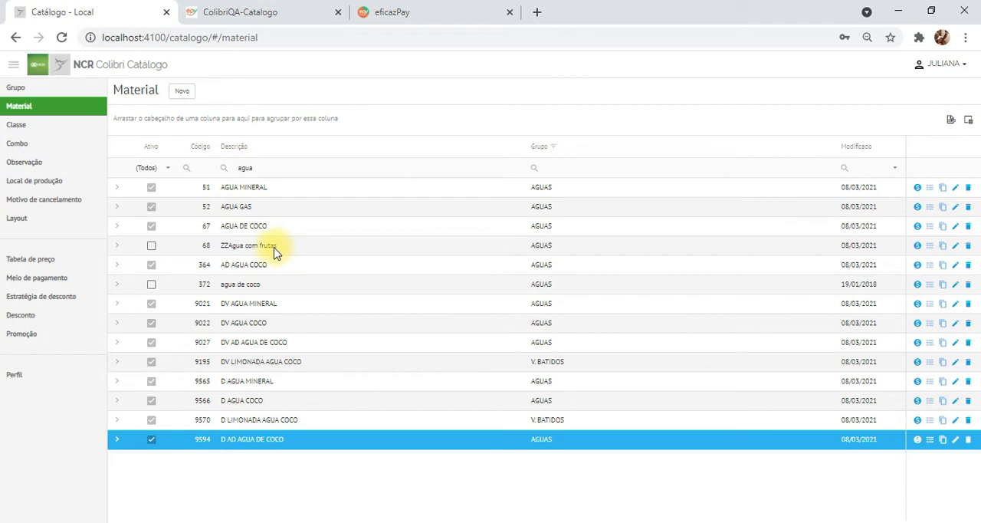
left_click(917, 227)
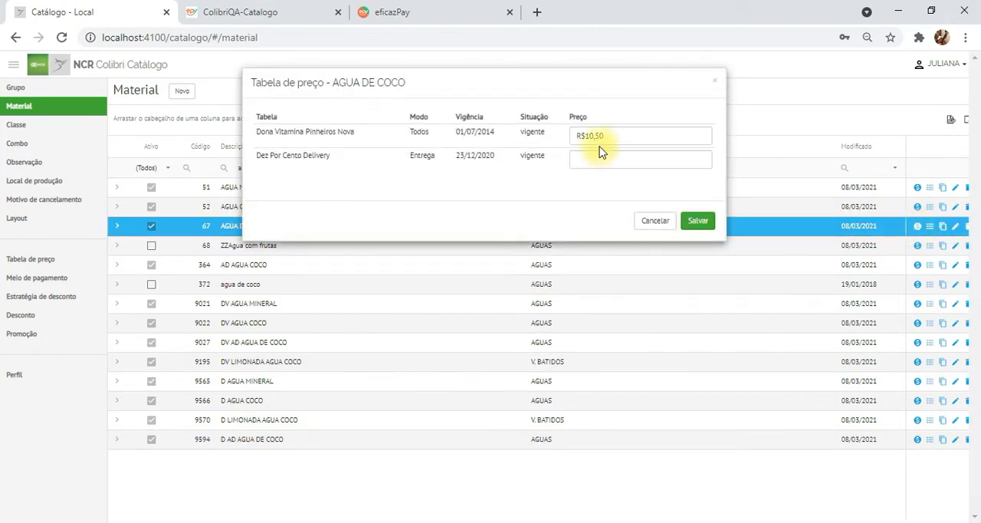
- Switch to the ColibriQA-Catalogo ordering page and check the AGUA DE COCO price in the AGUA category
left_click(259, 11)
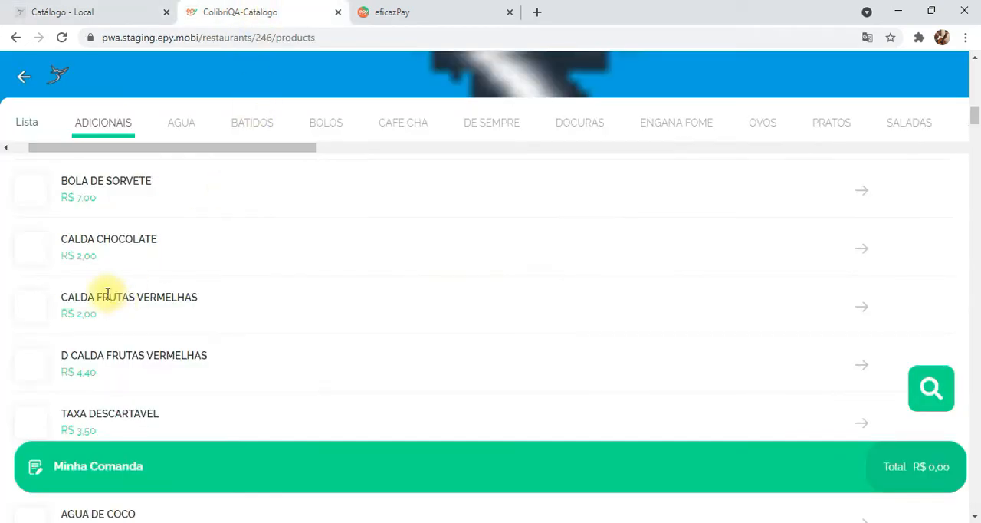
scroll(117, 276, "up", 4)
scroll(119, 277, "up", 4)
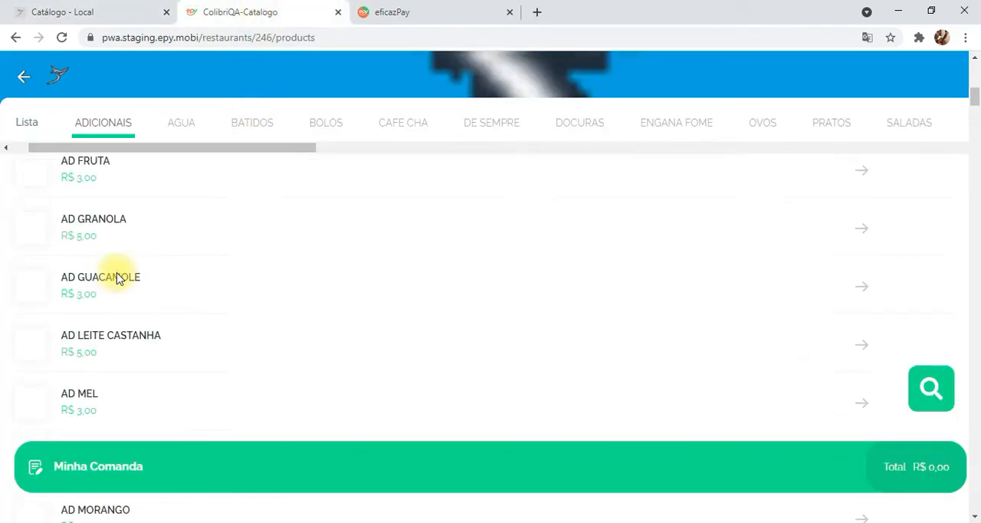
left_click(187, 130)
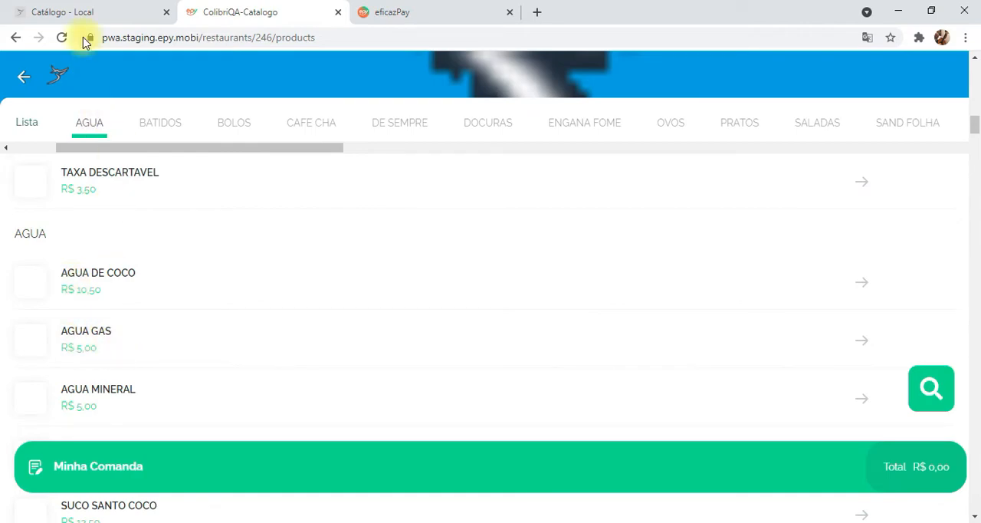
- Return to the local catalogue, close the AGUA DE COCO price table and open the one for AGUA GAS
left_click(82, 12)
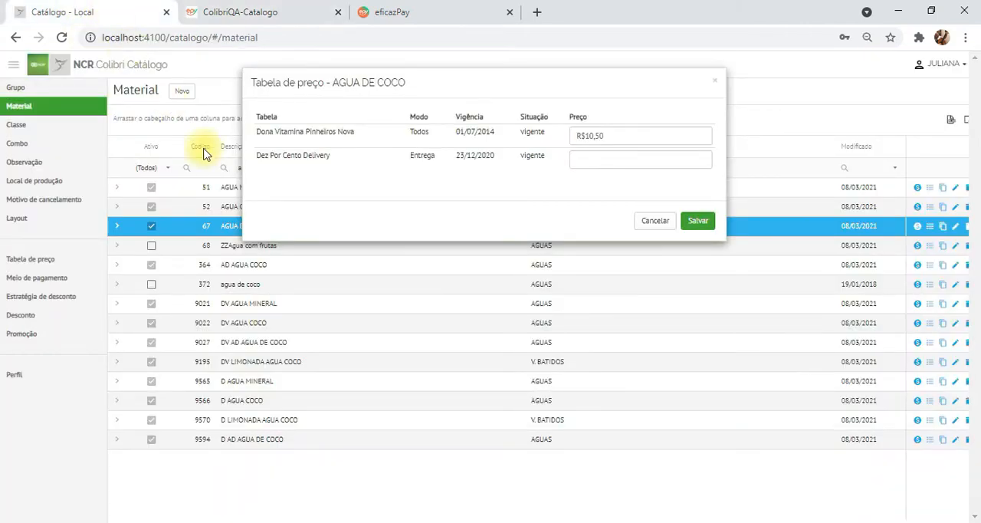
left_click(713, 85)
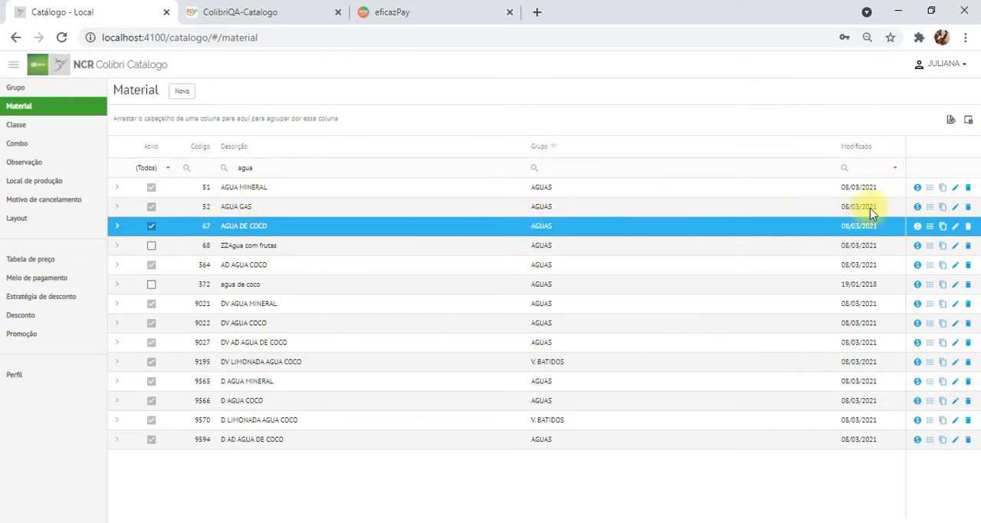
left_click(919, 206)
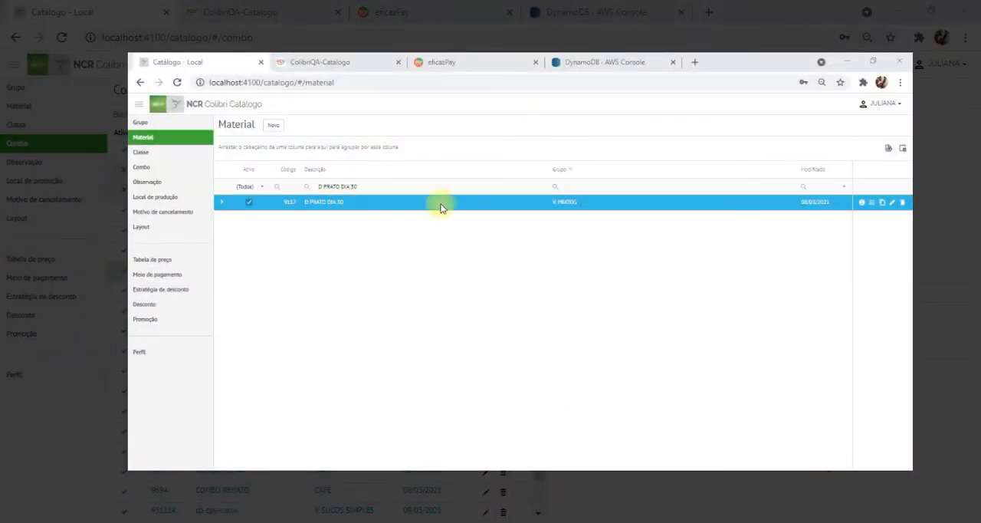
- Check the price of D PRATO DIA 30 in its price table, then close the table without changes
left_click(865, 203)
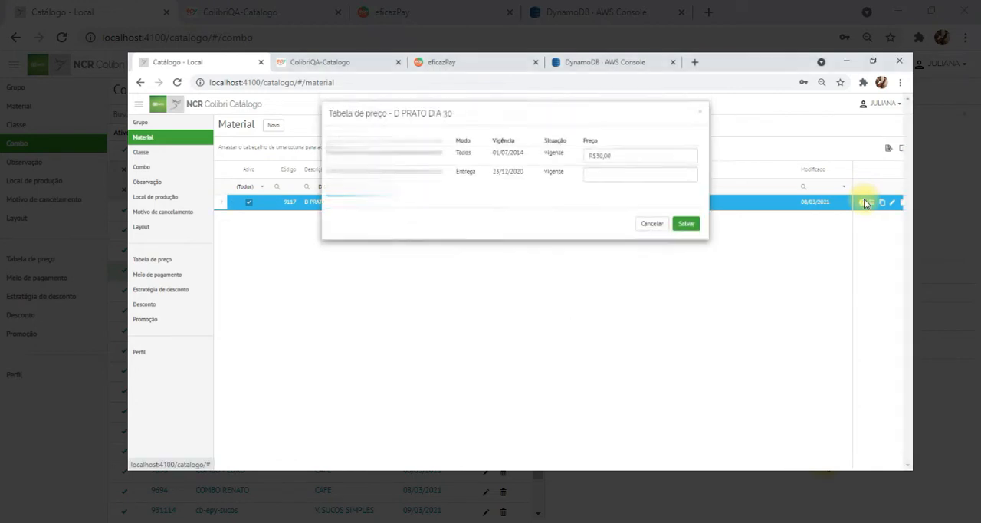
triple_click(623, 161)
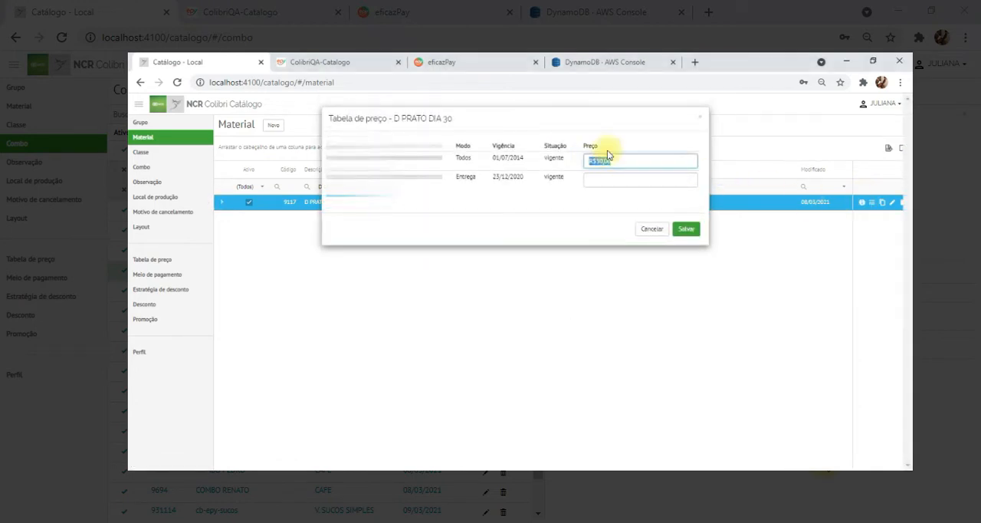
left_click(698, 118)
- Filter the materials by "DV SUCO MEL" and check the price of DV SUCO MELANCIA in its price table
left_click_drag(383, 190, 307, 191)
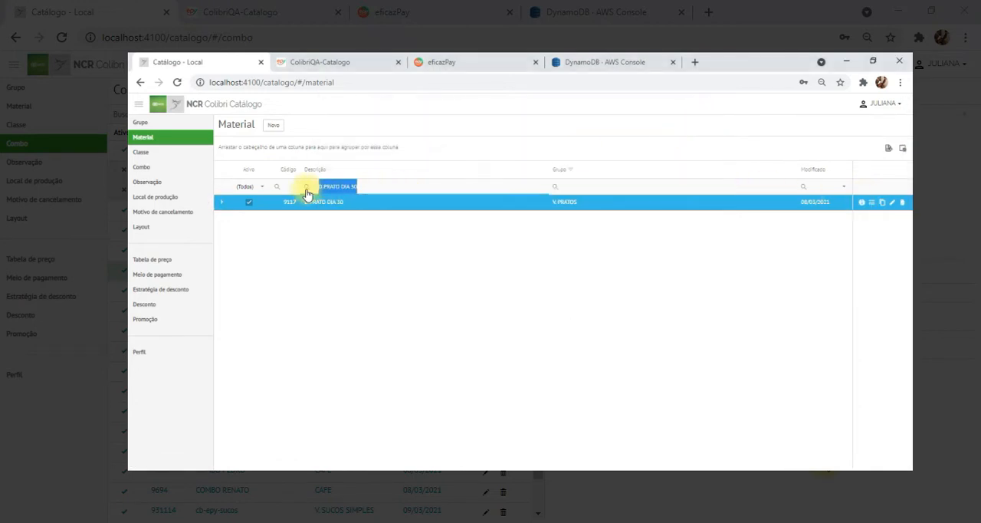
type("DV SUCO MEL")
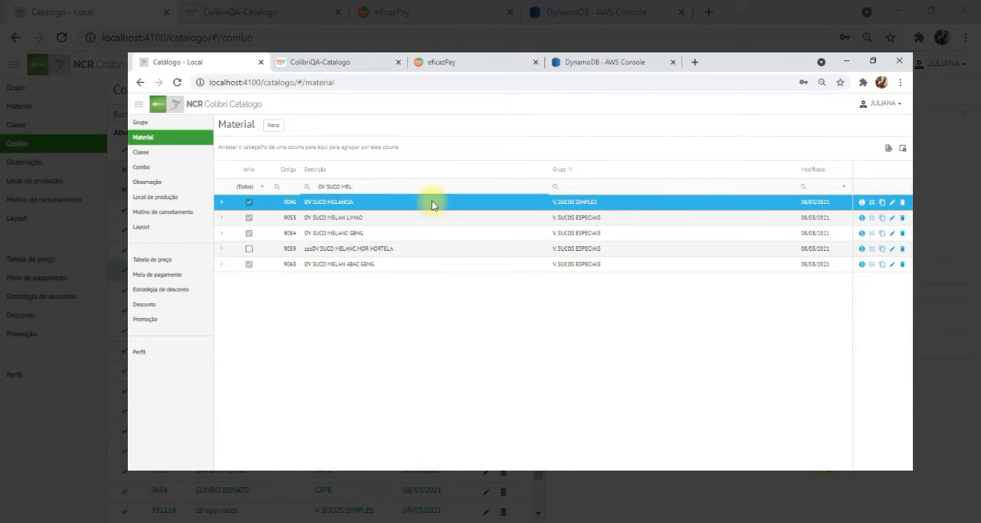
left_click(862, 204)
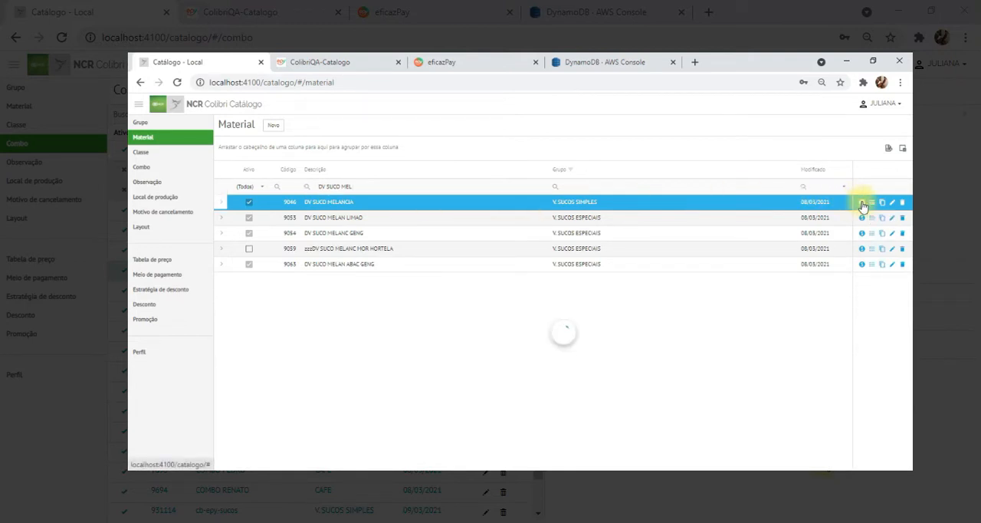
left_click_drag(649, 160, 592, 160)
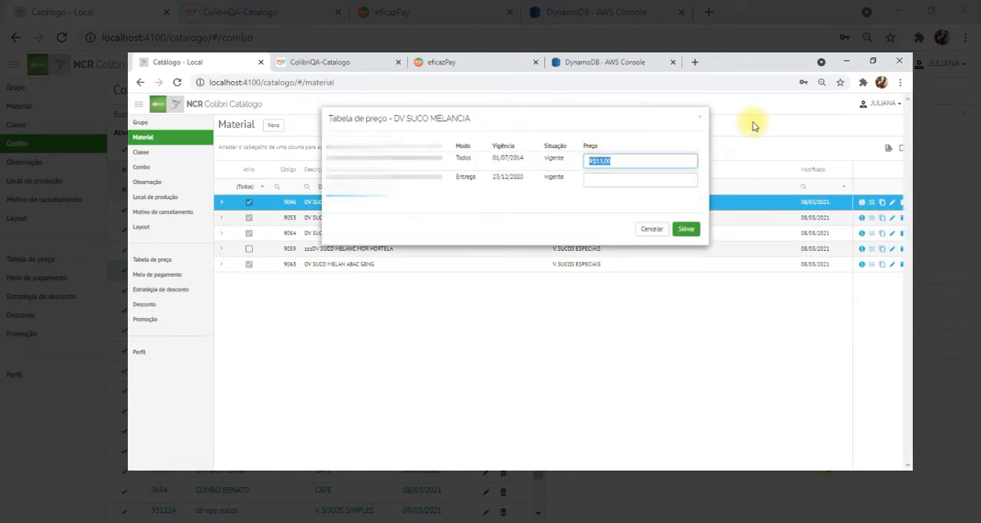
left_click(699, 116)
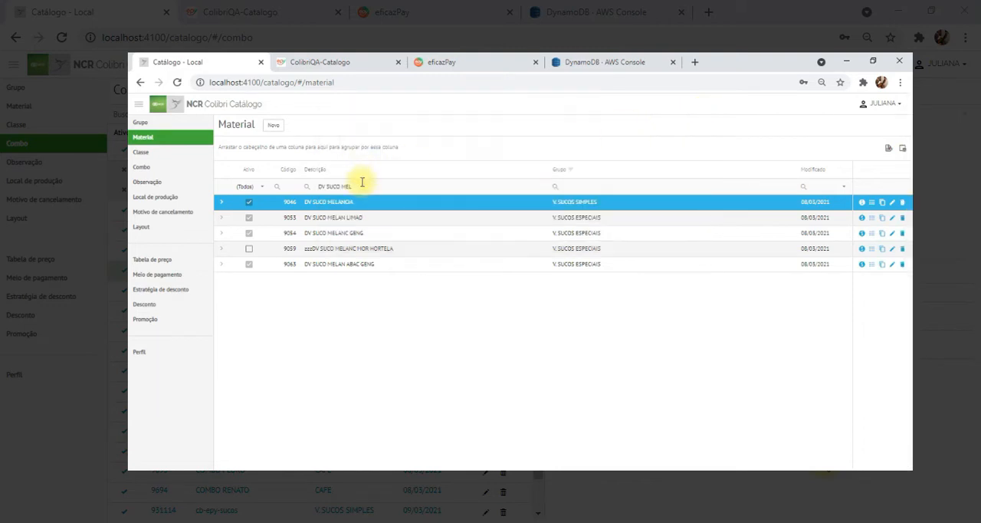
- Filter the materials by "DV BOLO COCO", check the price of DV BOLO COCO GELADO and save its price table
left_click_drag(355, 186, 297, 186)
type("DV BOLO COCO")
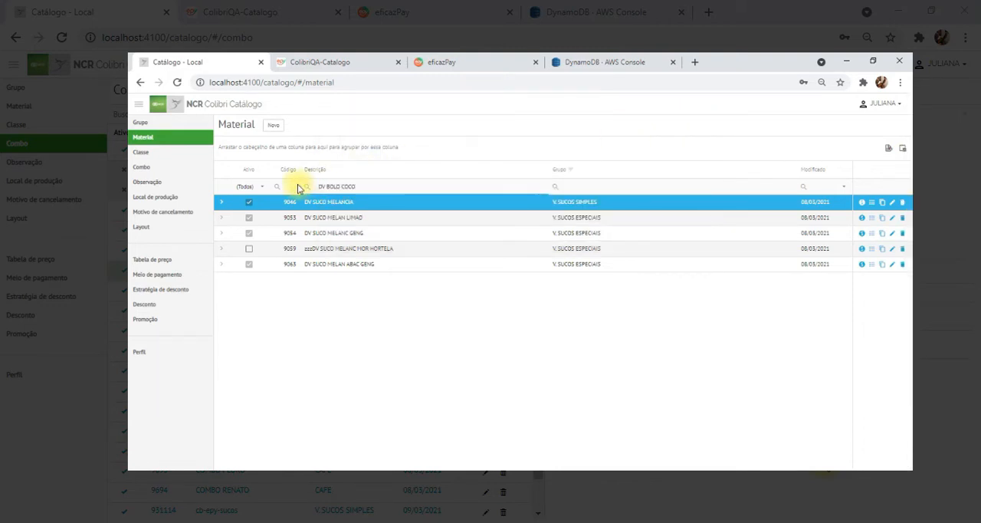
left_click(861, 205)
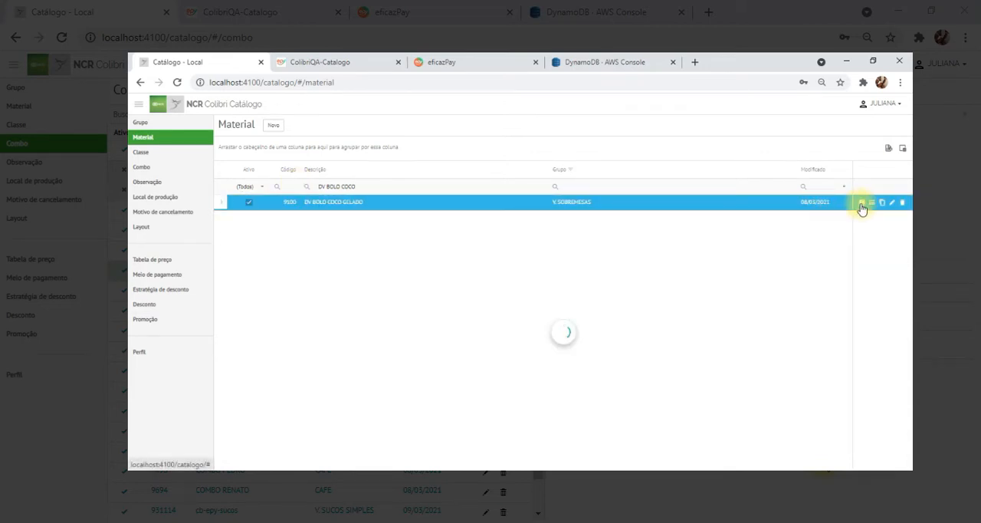
left_click_drag(628, 159, 585, 159)
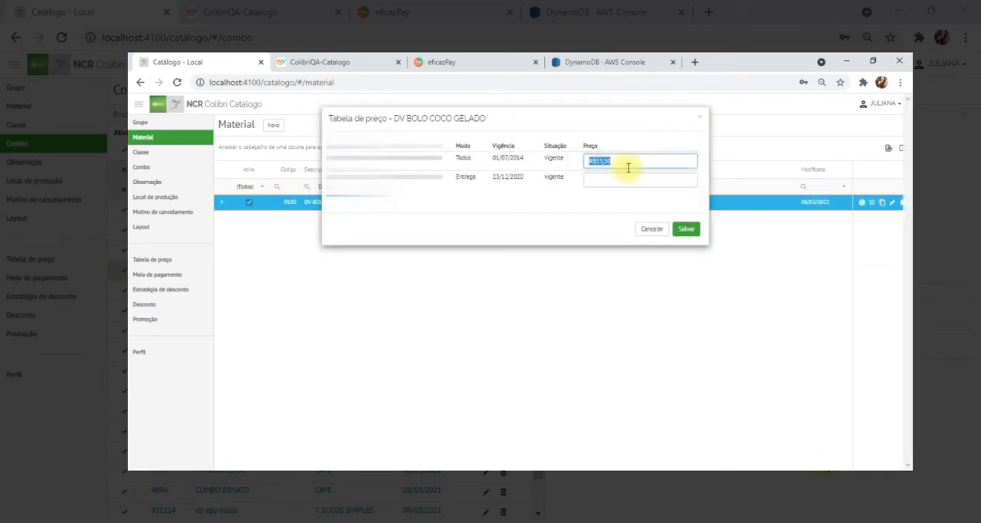
left_click(686, 229)
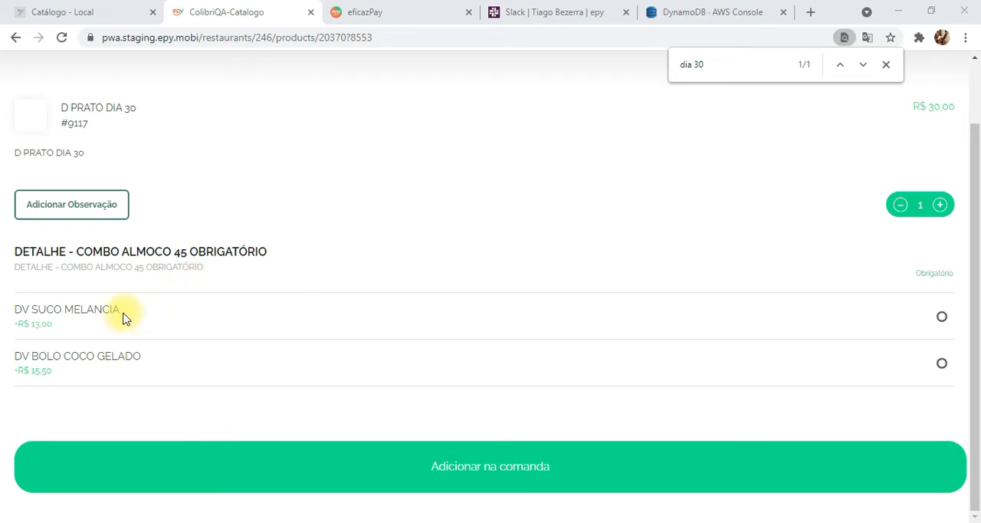
- On the D PRATO DIA 30 ordering page, compare the combo prices of DV SUCO MELANCIA and DV BOLO COCO GELADO with the catalogue
double_click(36, 324)
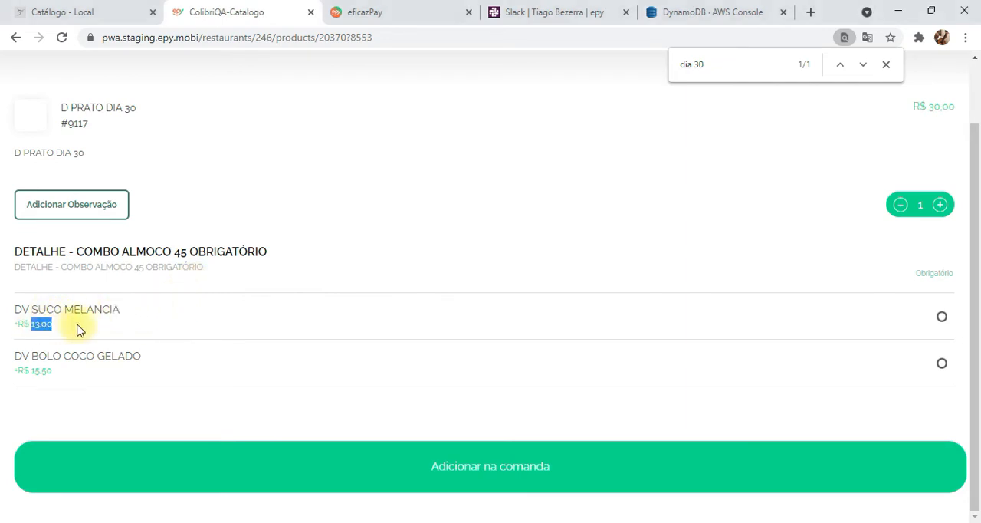
left_click_drag(54, 356, 131, 357)
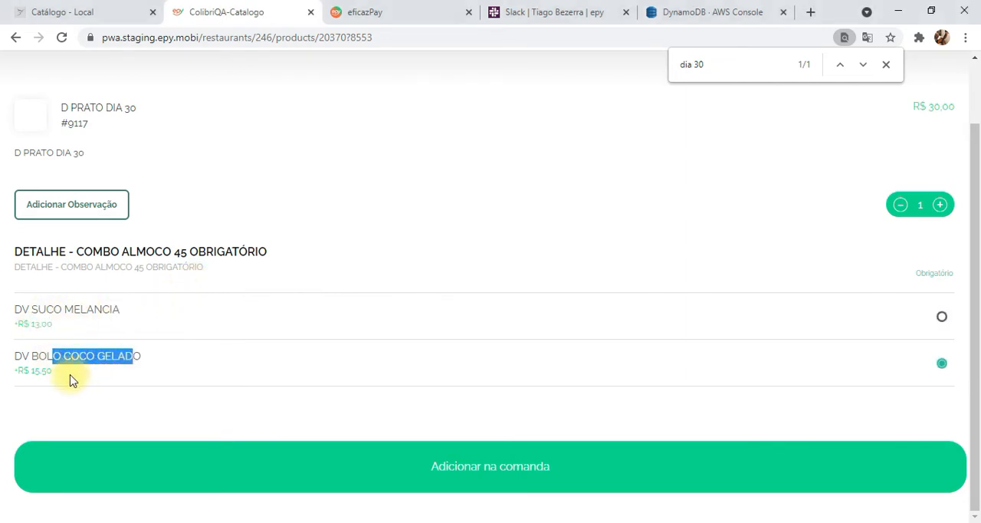
left_click(46, 374)
double_click(46, 371)
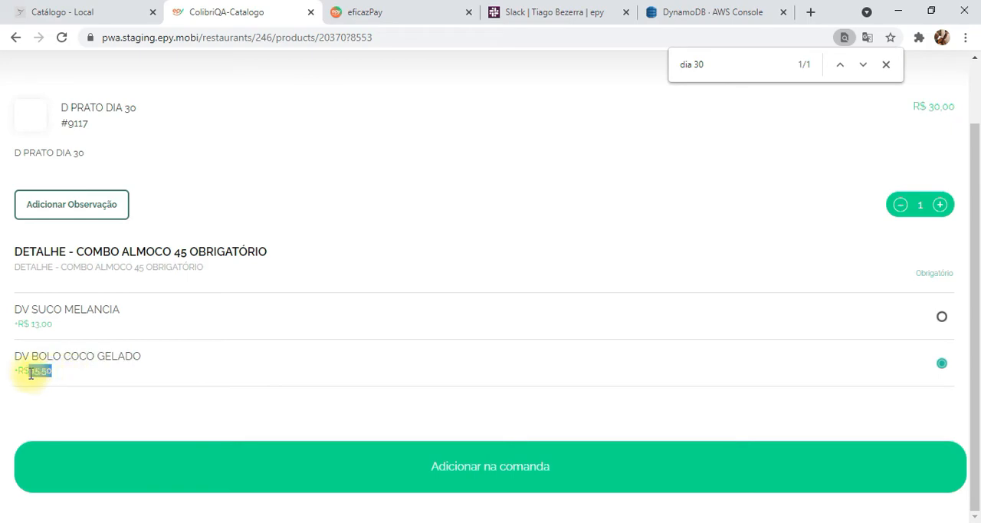
left_click(567, 254)
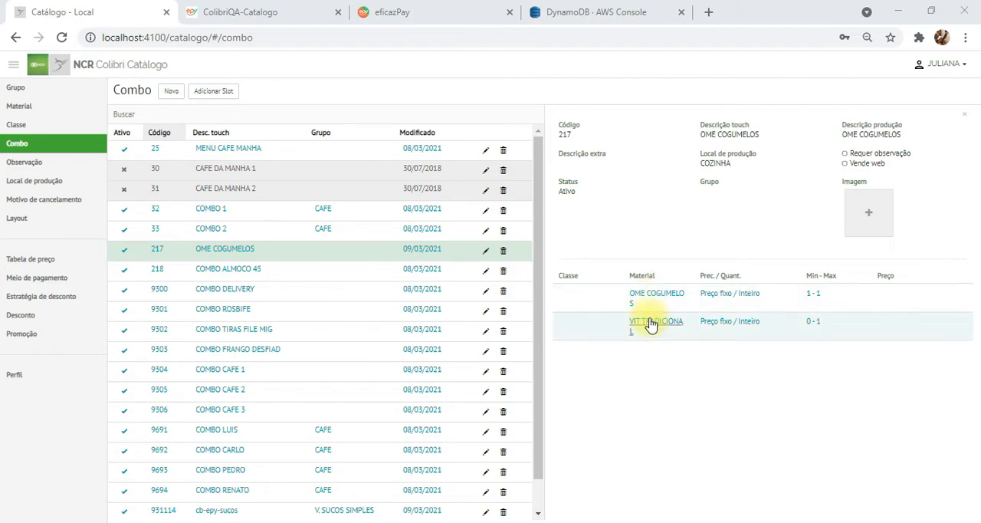
- In the local catalogue, examine the materials of the OME COGUMELOS combo and check the price of OME COGUMELOS in its price table
left_click(650, 324)
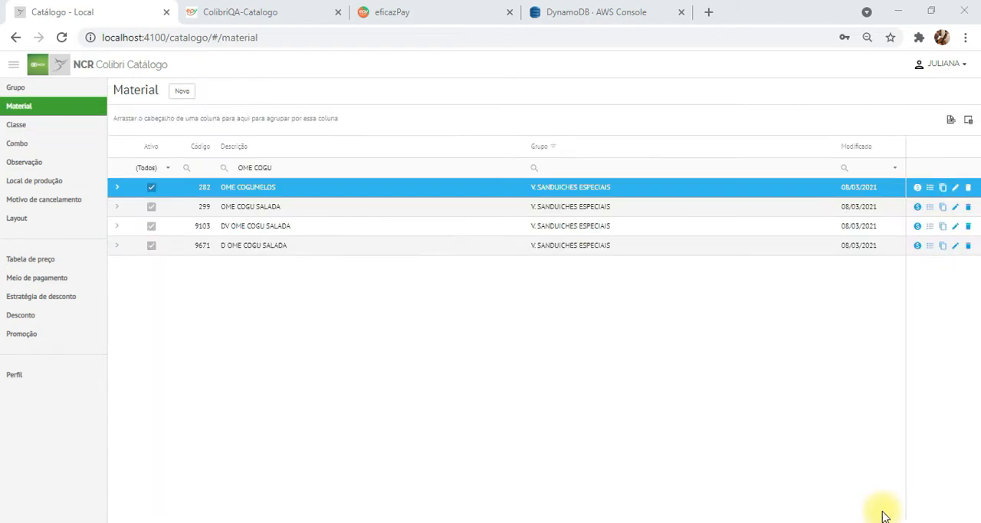
left_click(918, 190)
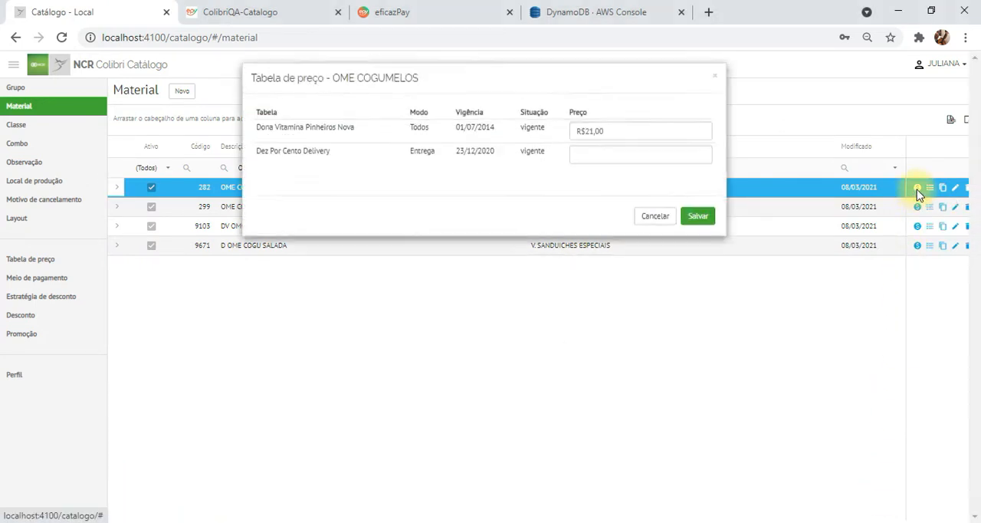
left_click_drag(605, 134, 565, 135)
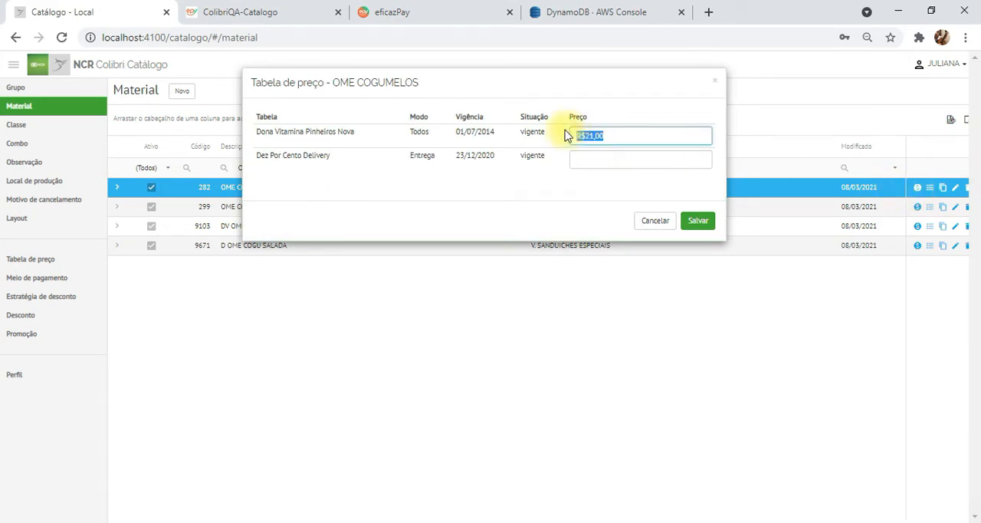
left_click(714, 83)
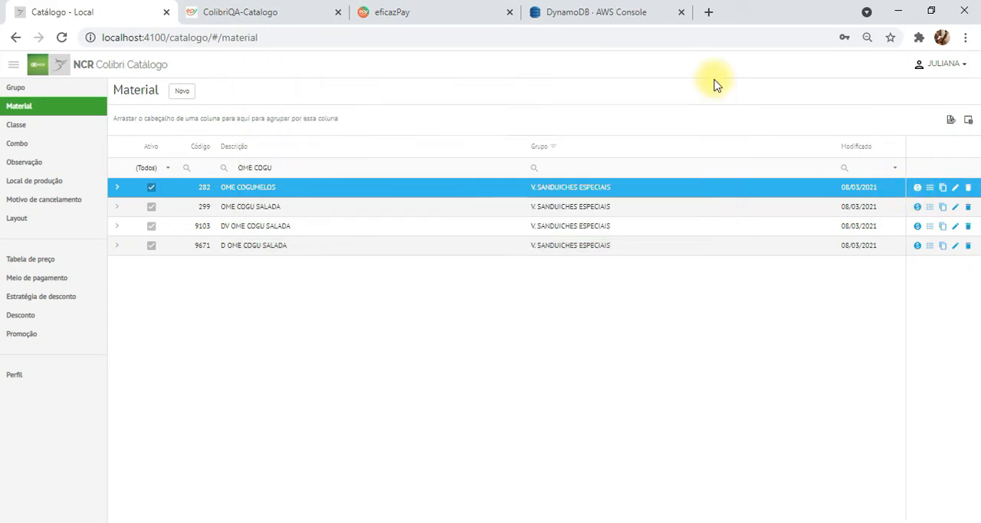
- Filter the materials for VIT TRADICIONAL, check its price and save the price table
left_click_drag(276, 168, 222, 168)
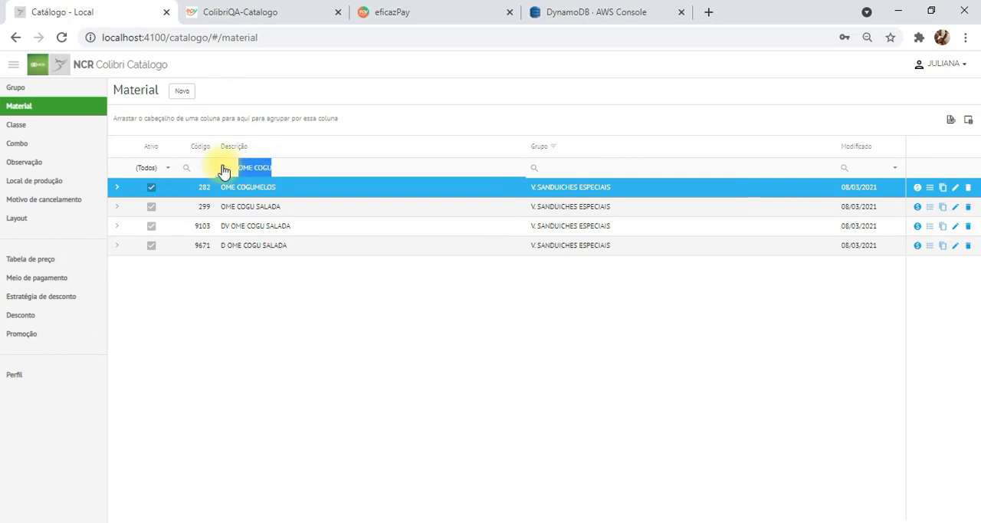
type("VIT TRAD")
left_click(917, 190)
left_click(612, 138)
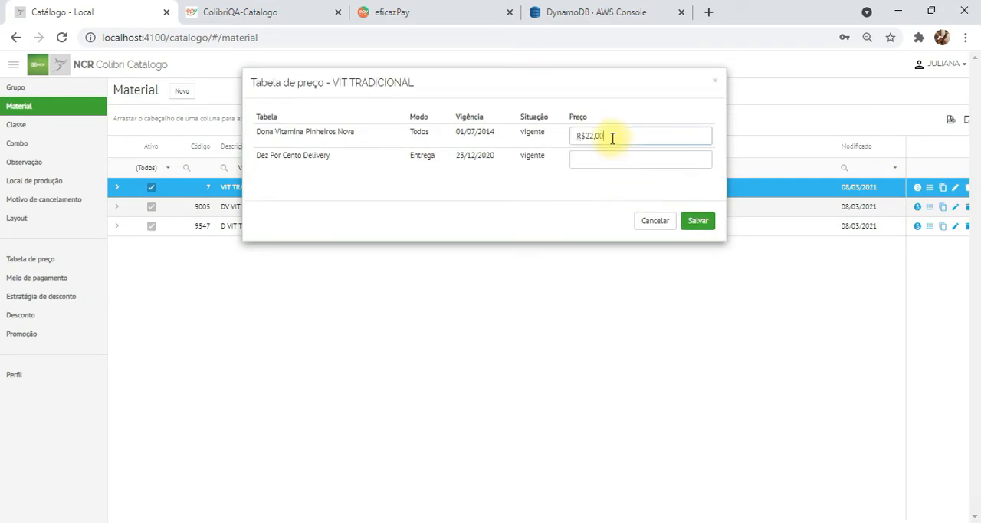
left_click_drag(612, 138, 565, 156)
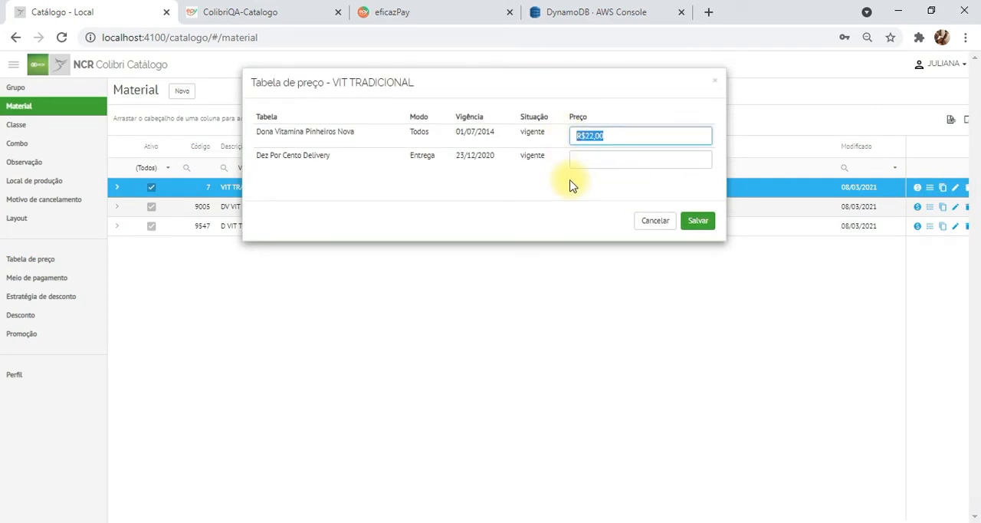
left_click(694, 222)
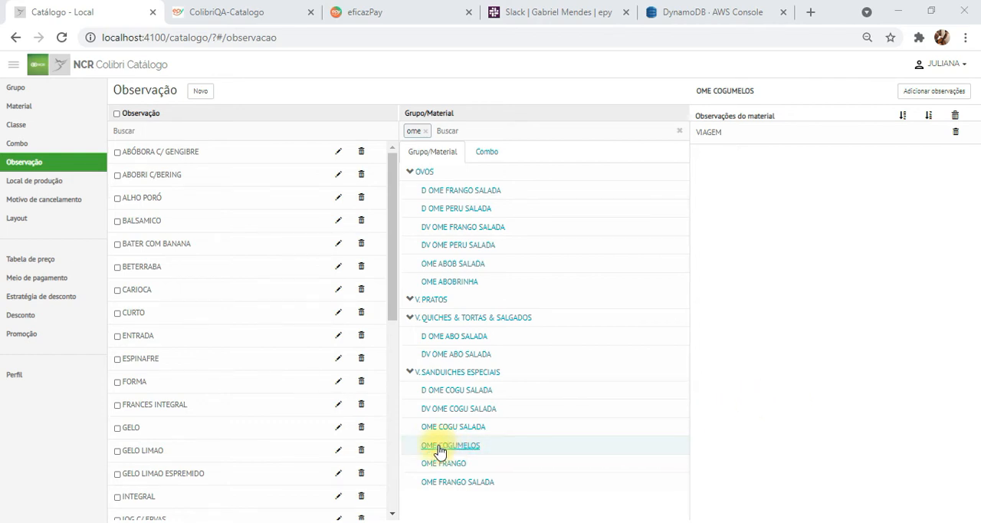
- Review the observations of OME COGUMELOS in the catalogue and select the VIAGEM observation on its ordering page
left_click(524, 446)
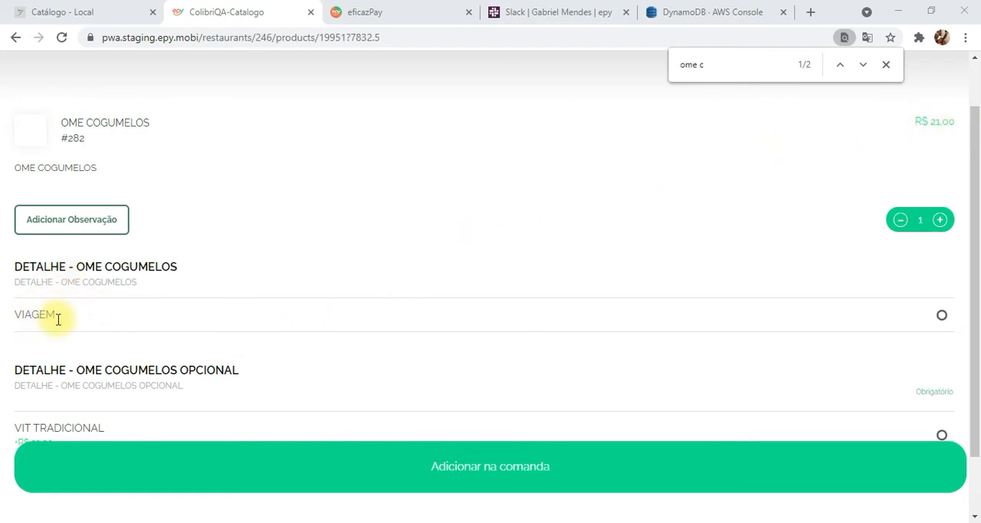
left_click_drag(57, 322, 18, 320)
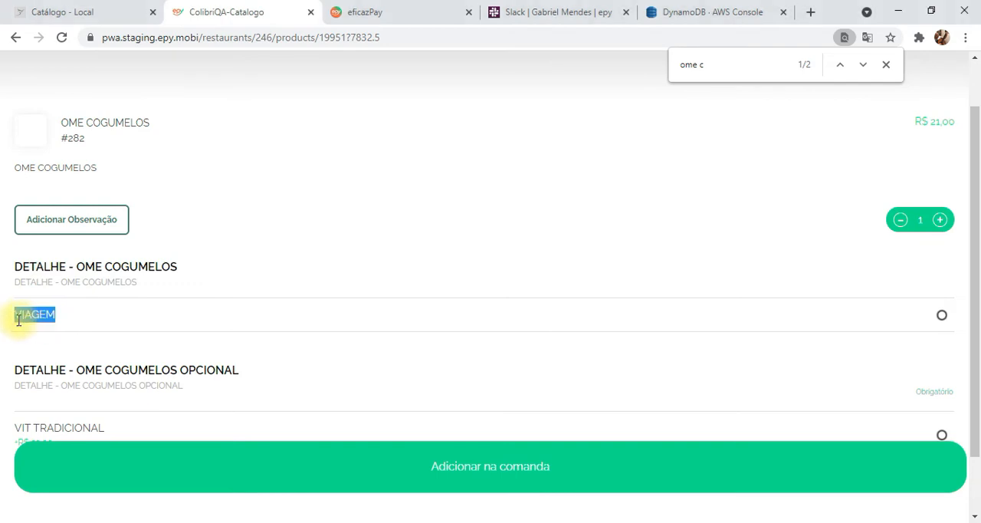
left_click(777, 317)
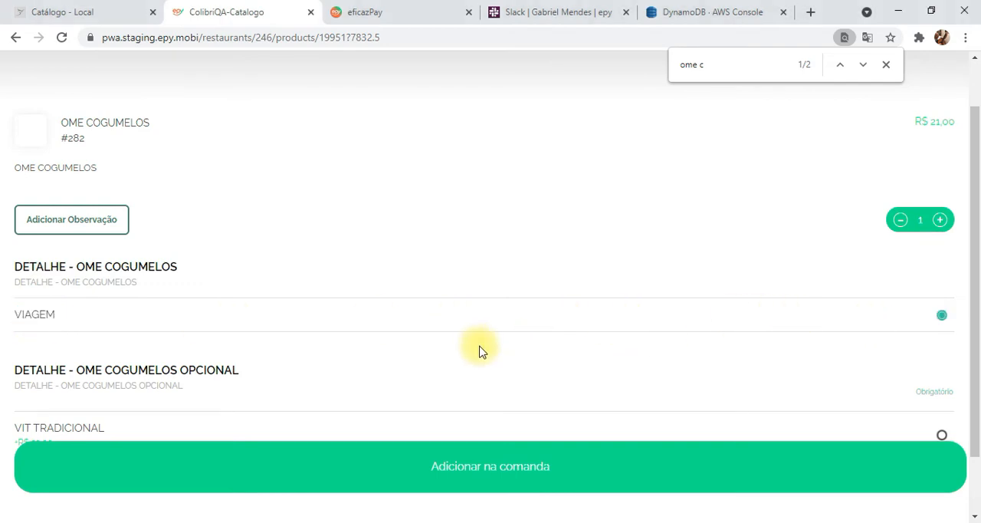
- Examine the OME COGUMELOS OPCIONAL detail group, checking its requirement label and the VIT TRADICIONAL option
scroll(475, 349, "down", 1)
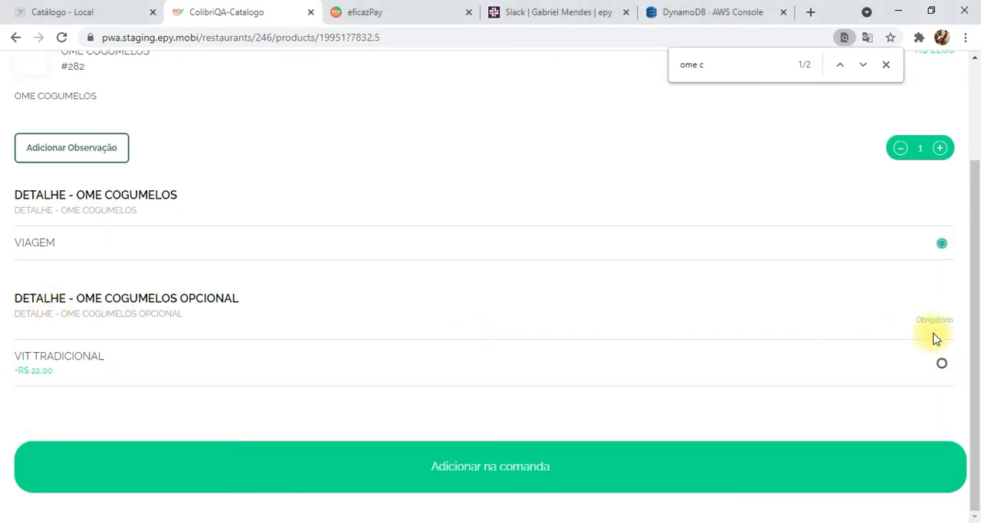
left_click_drag(915, 324, 970, 323)
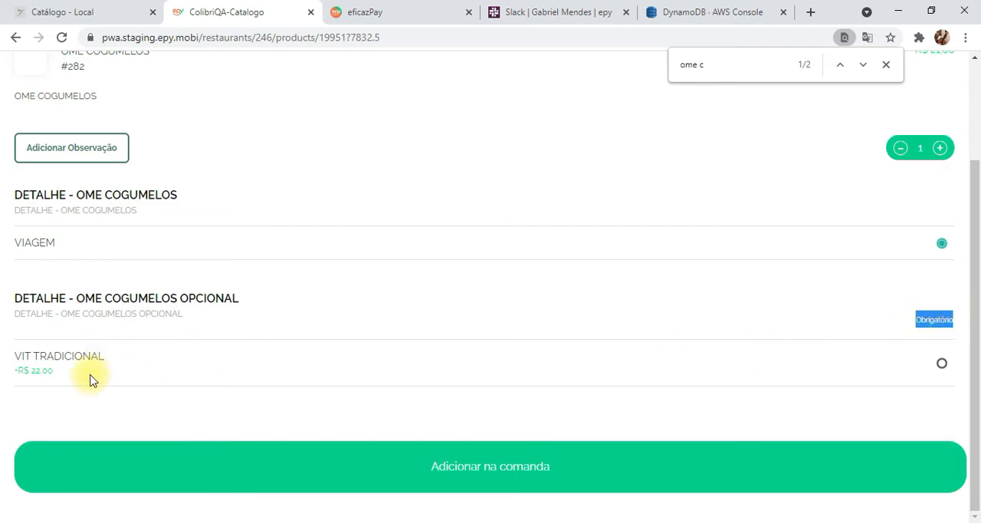
left_click_drag(113, 358, 8, 357)
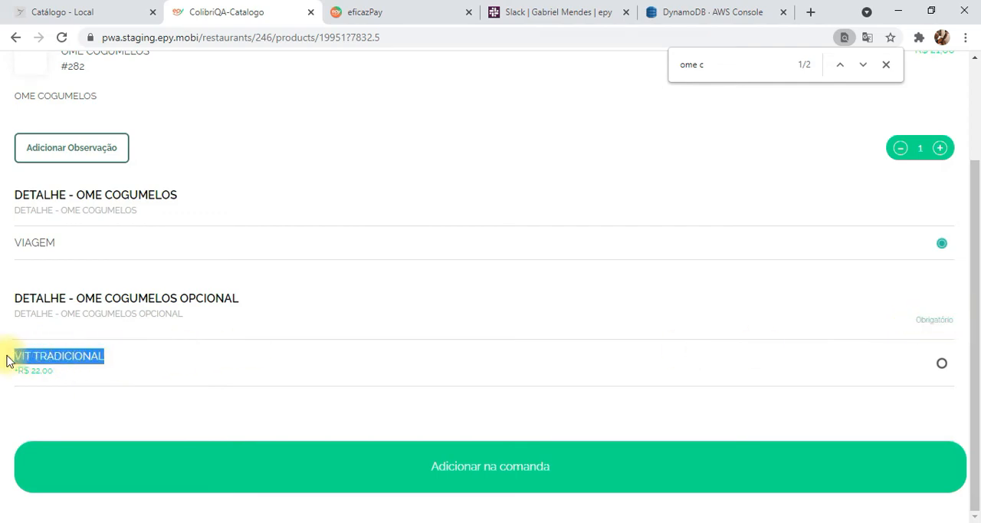
- Check the price of the VIT TRADICIONAL option and review the rest of the OME COGUMELOS ordering page
left_click(39, 378)
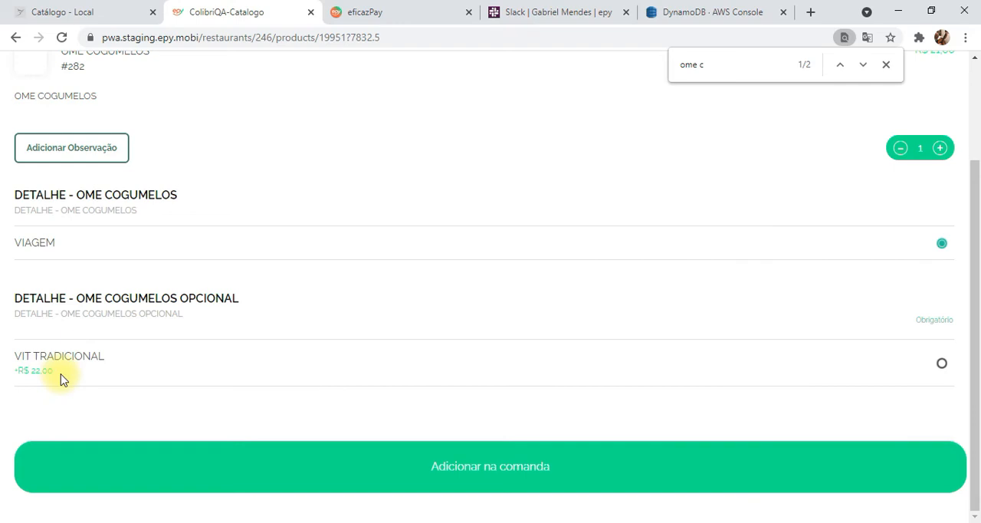
scroll(245, 273, "up", 3)
scroll(245, 274, "down", 1)
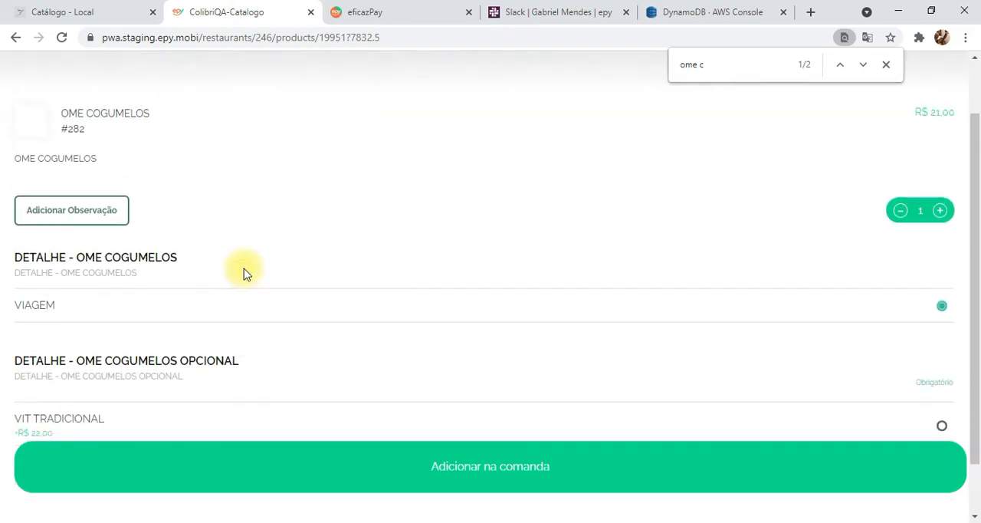
scroll(246, 274, "down", 1)
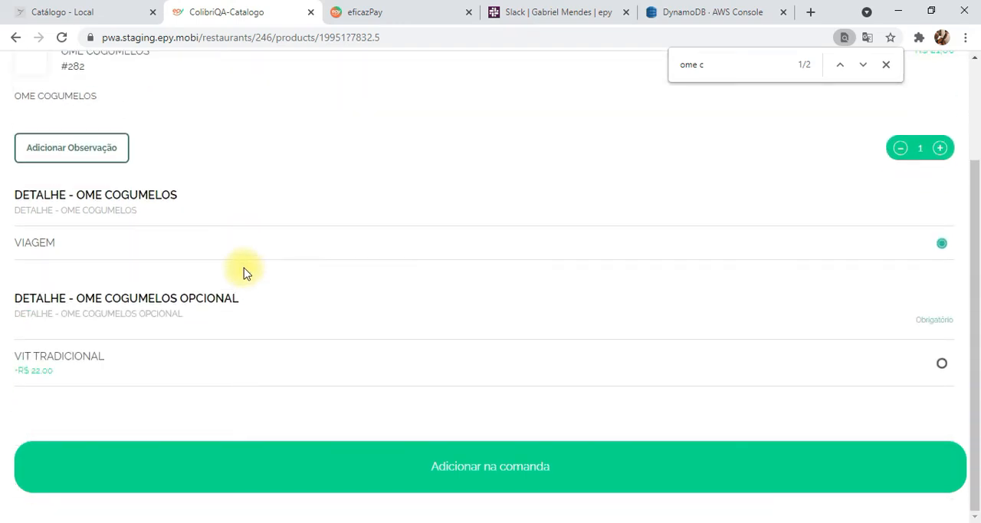
scroll(245, 274, "up", 2)
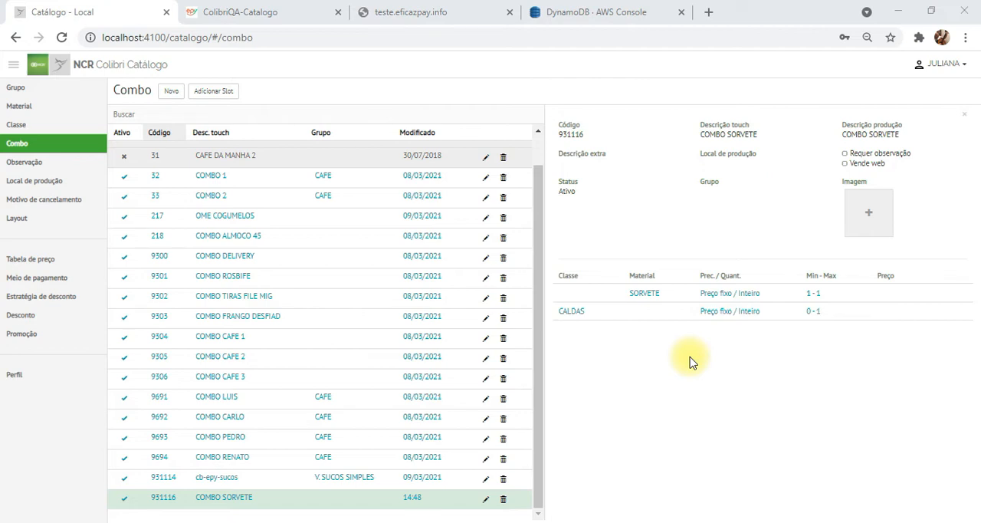
- In the local catalogue, examine the items of the CALDAS class used by COMBO SORVETE
left_click(11, 130)
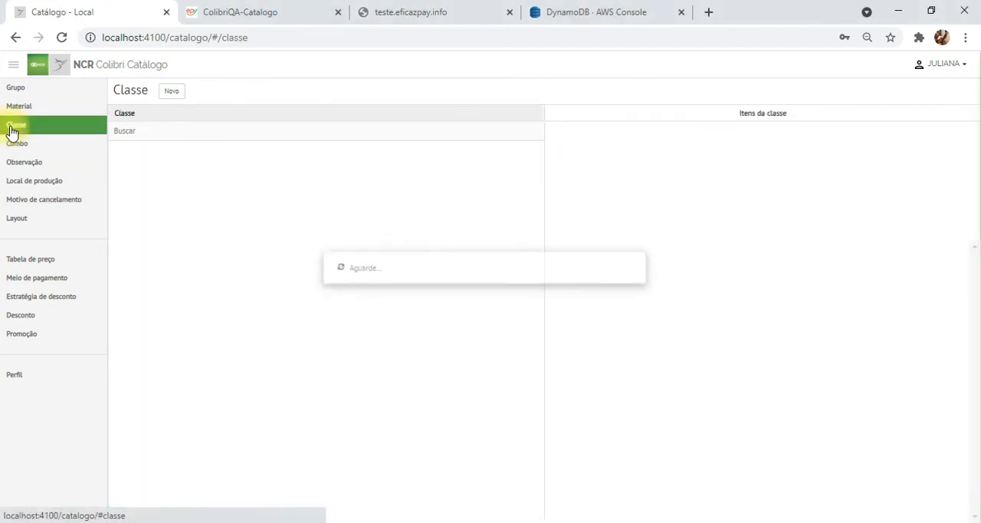
left_click(215, 135)
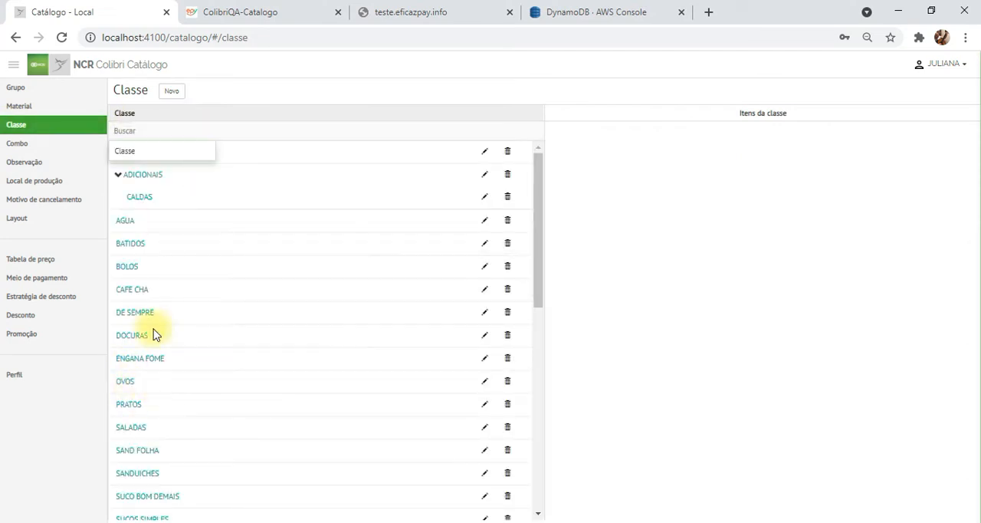
left_click(143, 200)
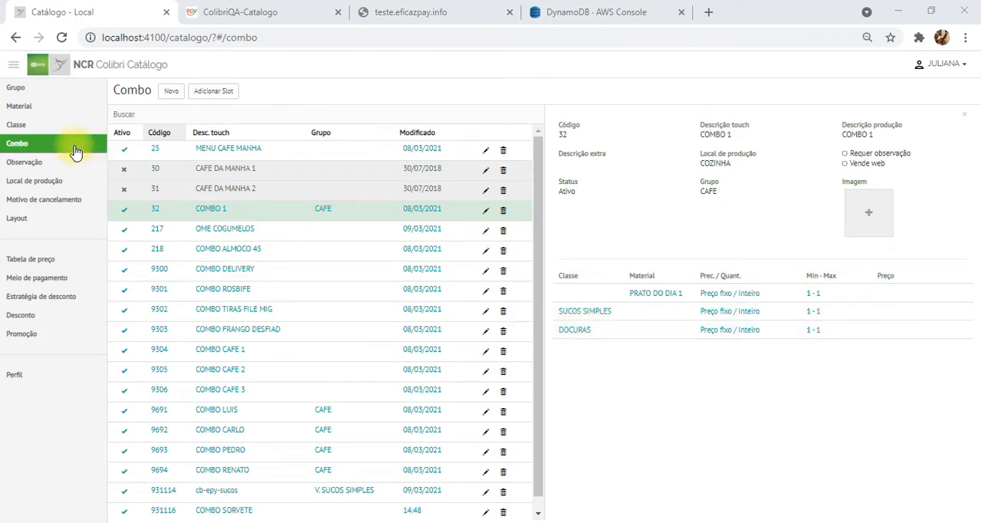
- Examine the items of the SUCOS SIMPLES and DOCURAS classes, and return to the slots of COMBO 1
left_click(30, 126)
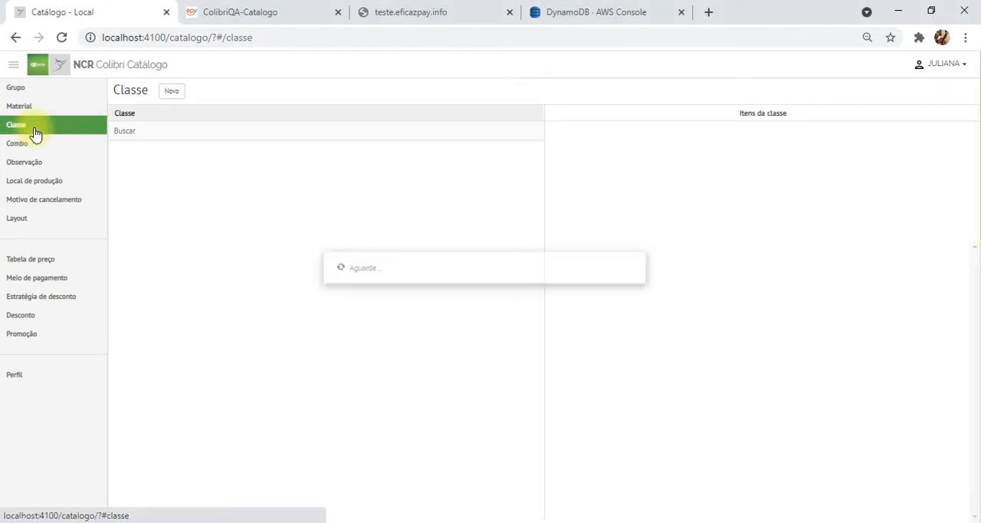
left_click(186, 131)
scroll(176, 417, "down", 1)
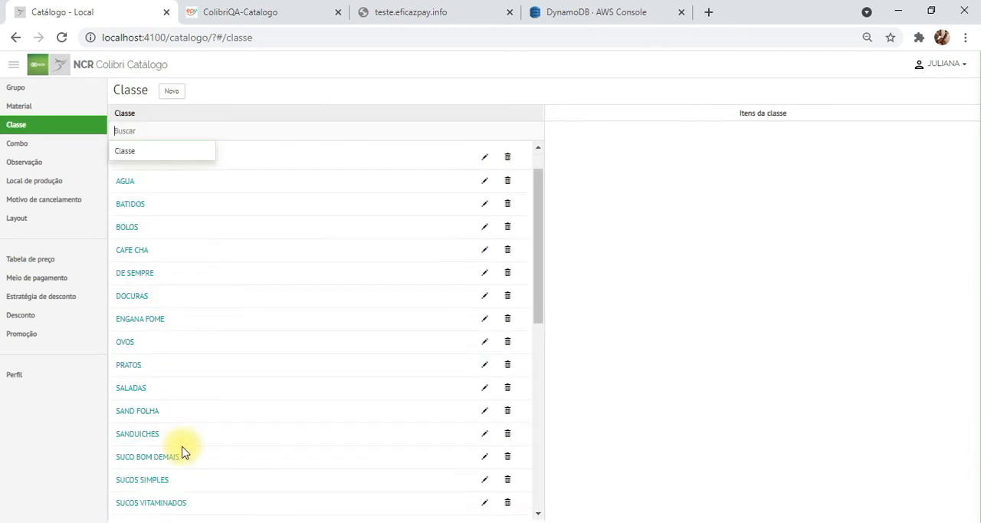
left_click(149, 448)
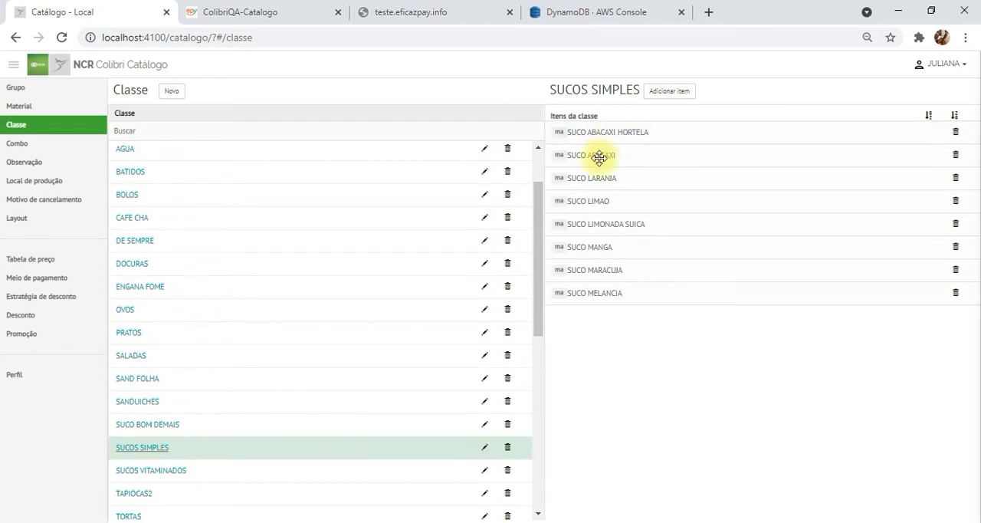
left_click(140, 265)
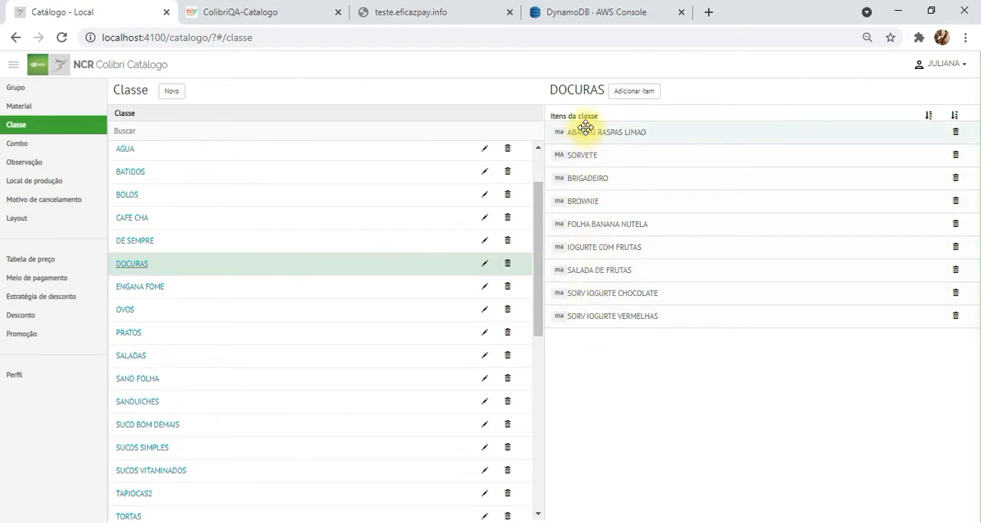
left_click(19, 144)
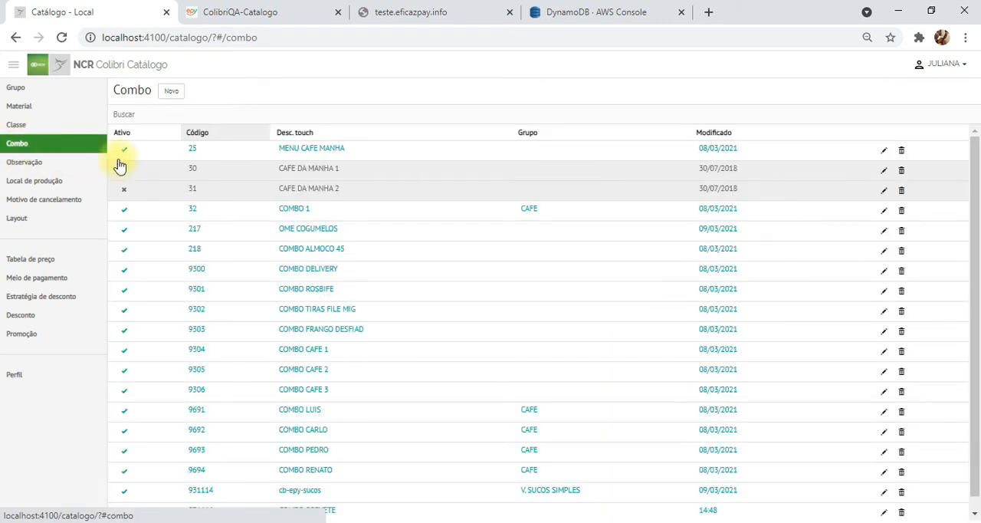
left_click(295, 210)
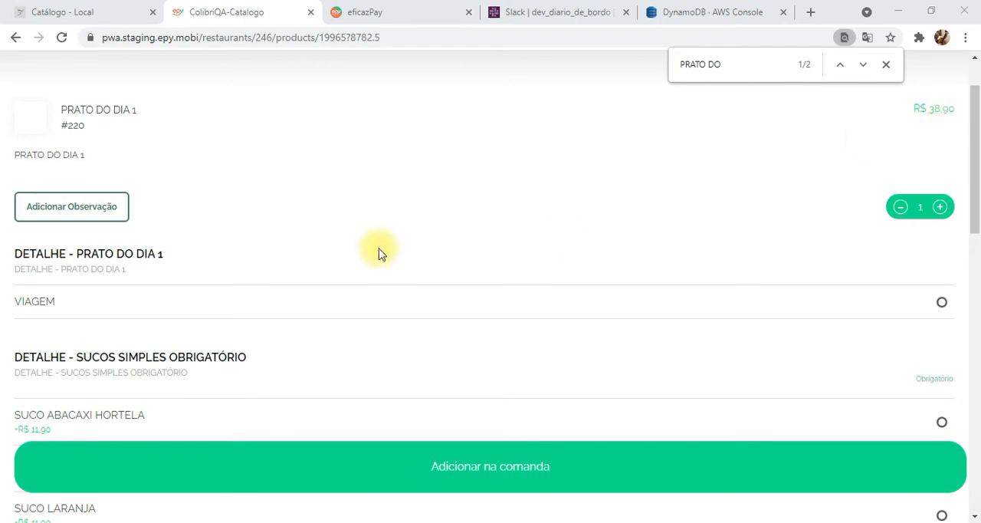
- On the PRATO DO DIA 1 ordering page, review the VIAGEM observation and the options and prices of the required SUCOS SIMPLES detail
scroll(276, 274, "down", 1)
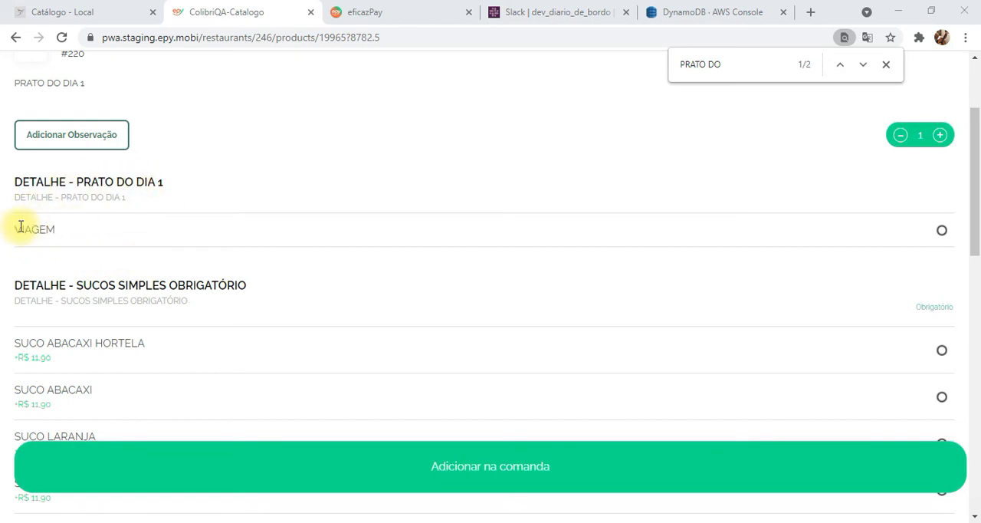
scroll(283, 228, "down", 2)
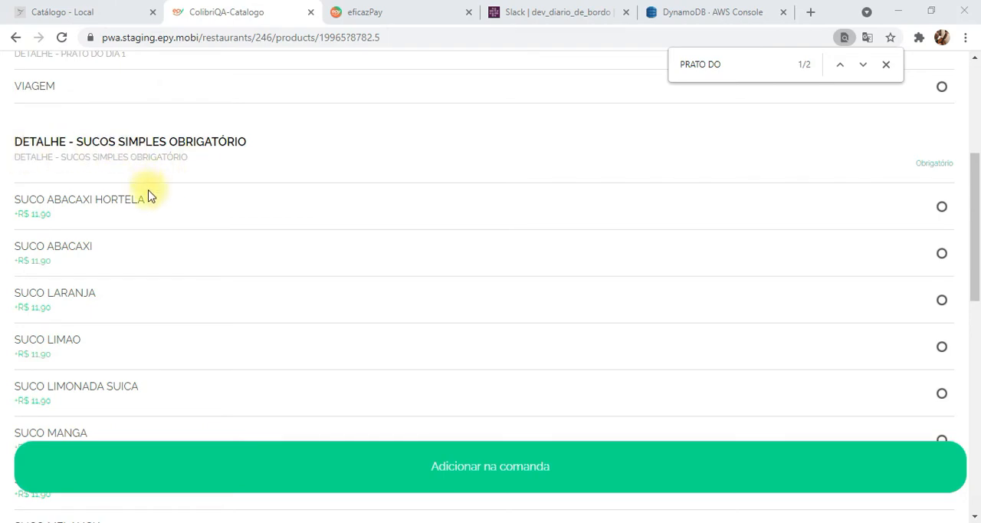
scroll(151, 212, "down", 1)
scroll(151, 212, "down", 1)
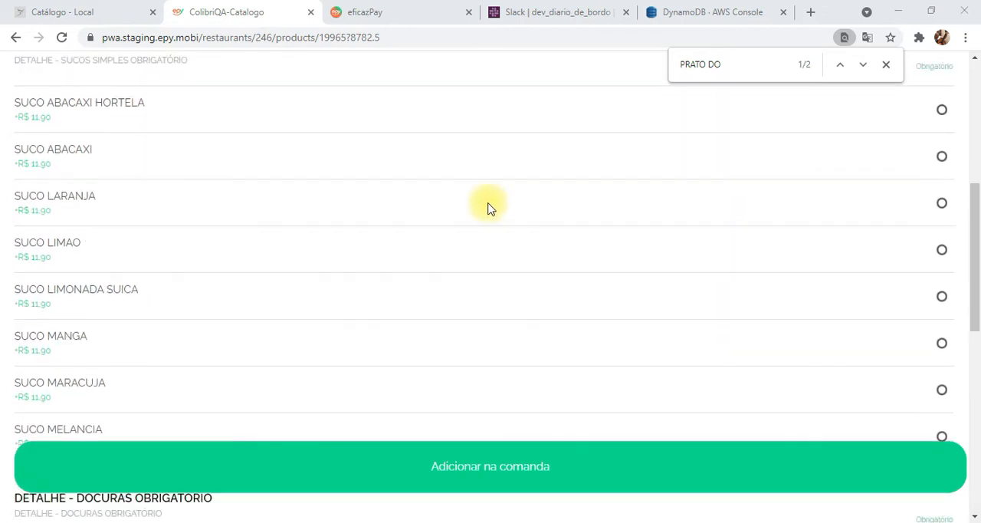
scroll(488, 209, "up", 1)
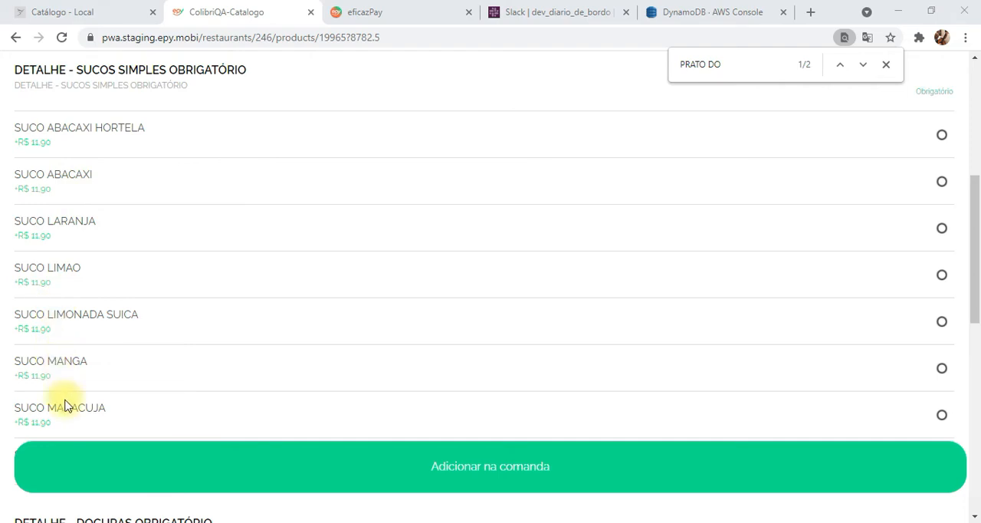
- Review the options and prices of the required DOCURAS detail on the PRATO DO DIA 1 ordering page
scroll(107, 368, "down", 1)
scroll(107, 368, "down", 5)
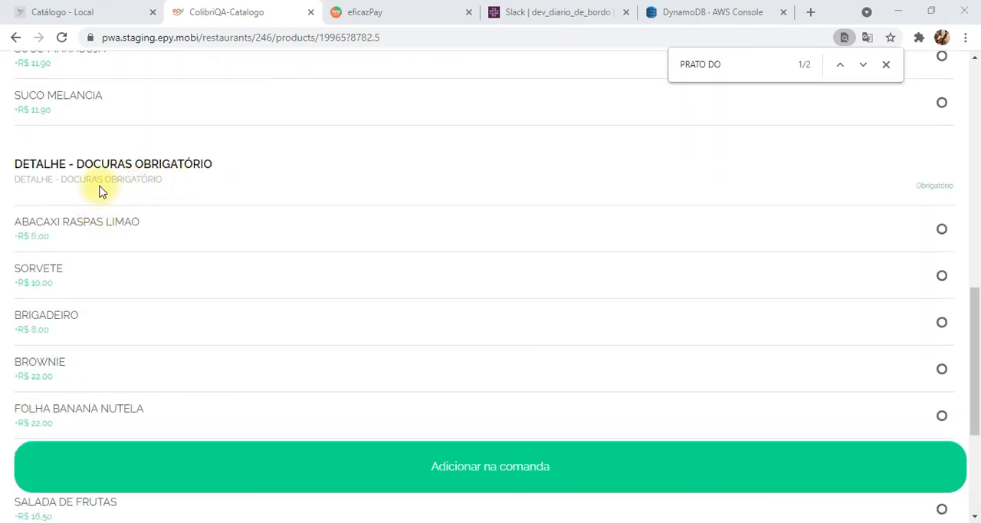
scroll(81, 249, "down", 1)
scroll(79, 249, "down", 3)
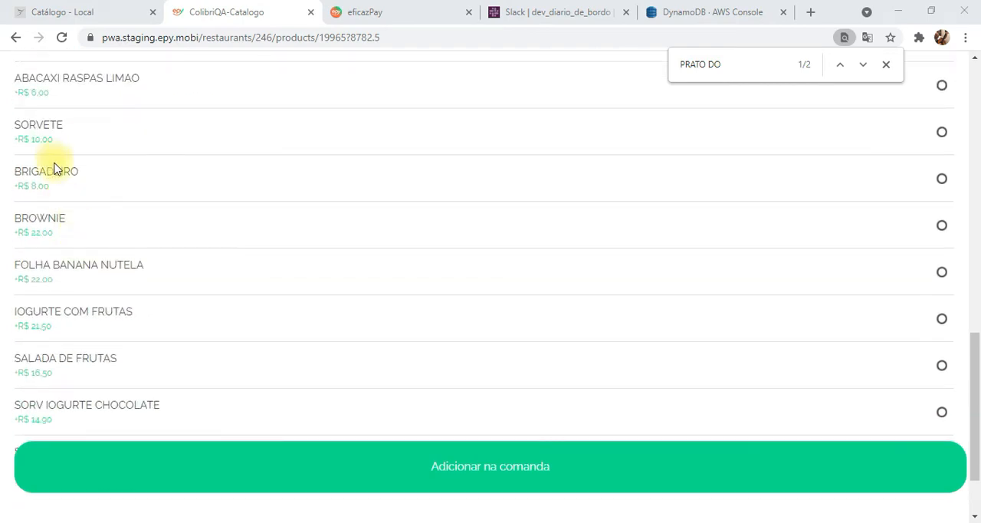
scroll(68, 320, "down", 2)
scroll(66, 284, "up", 4)
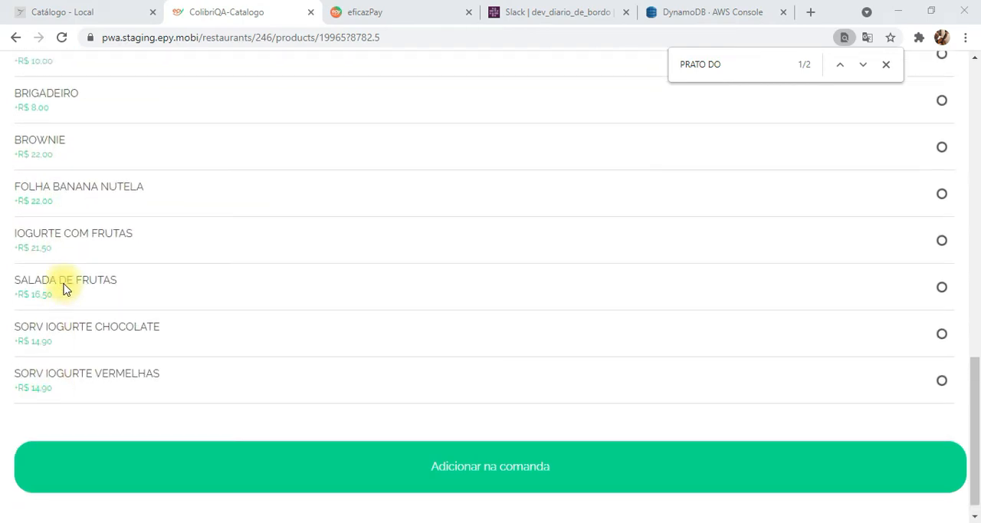
scroll(64, 282, "up", 2)
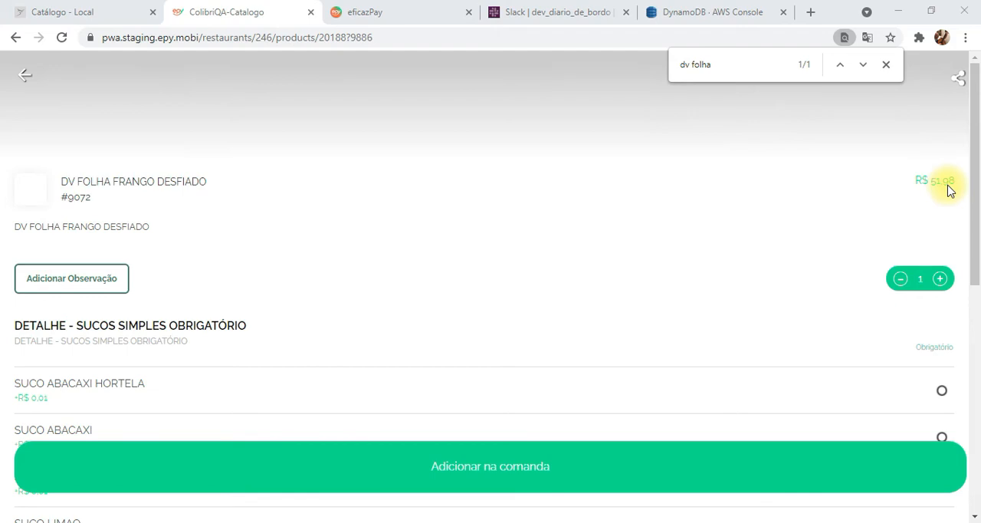
- Review the required SUCOS SIMPLES and COMBO DELIVERY details with their prices on the DV FOLHA FRANGO DESFIADO ordering page
scroll(659, 249, "down", 1)
scroll(113, 231, "down", 1)
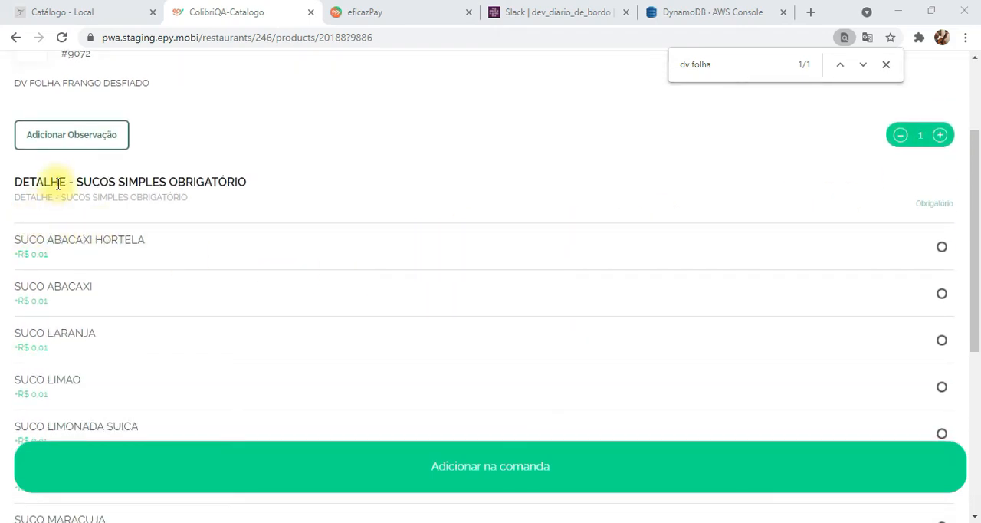
left_click_drag(59, 184, 259, 183)
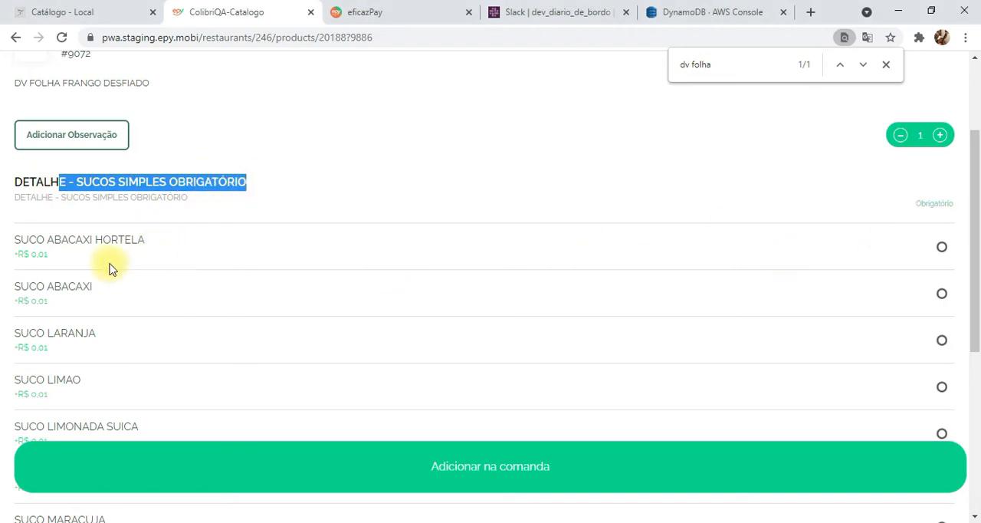
scroll(215, 284, "down", 5)
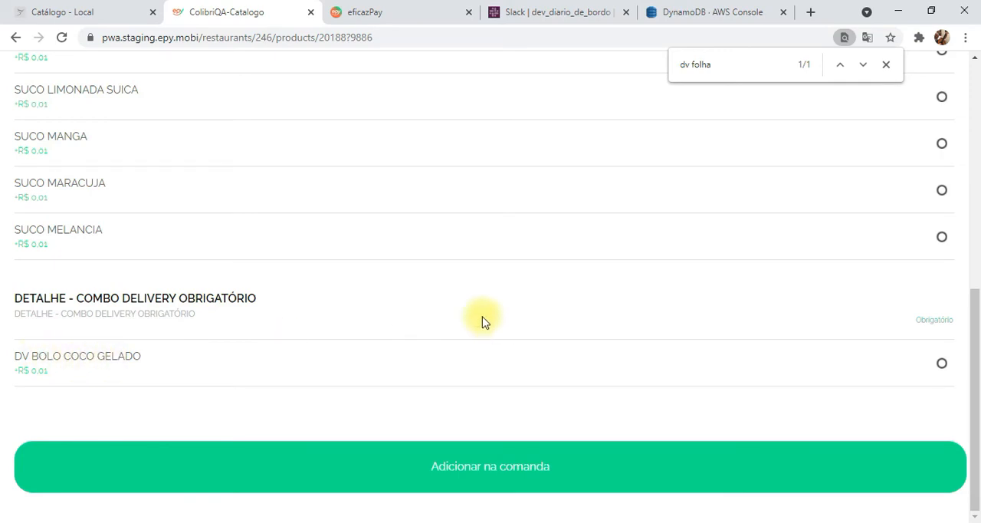
scroll(579, 306, "up", 6)
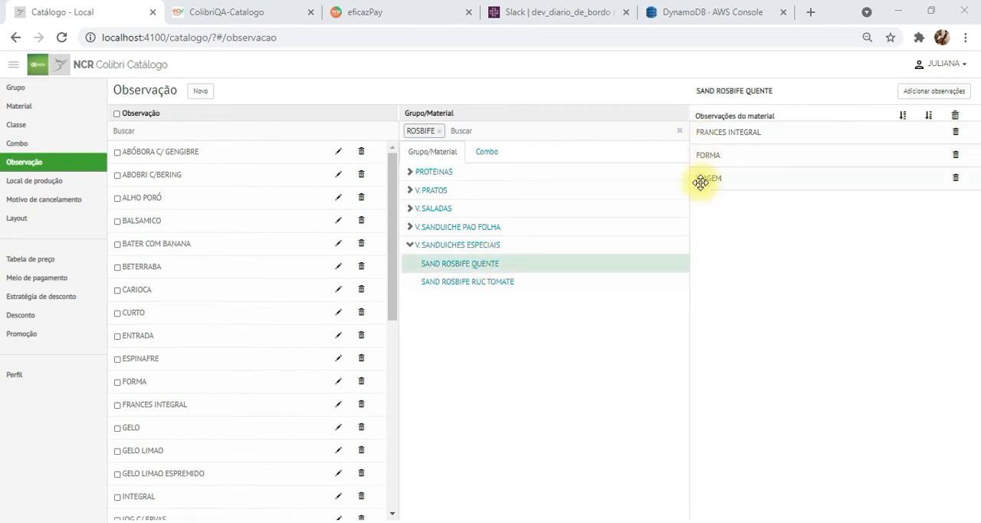
- Compare the catalogue observations of SAND ROSBIFE QUENTE with the observation options on its ordering page
mouse_move(707, 136)
left_mouse_down()
mouse_move(707, 181)
mouse_move(713, 136)
left_mouse_up()
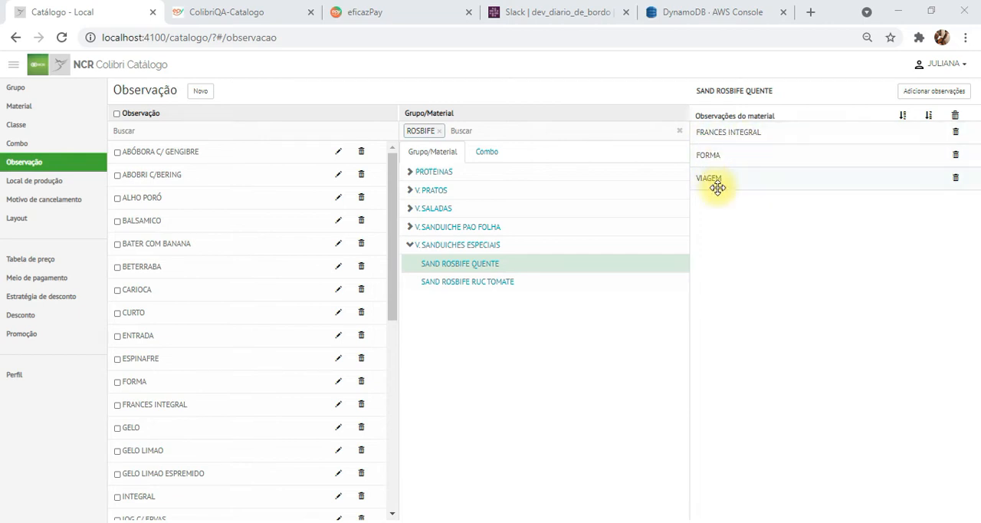
mouse_move(717, 188)
left_mouse_down()
mouse_move(712, 155)
mouse_move(711, 181)
left_mouse_up()
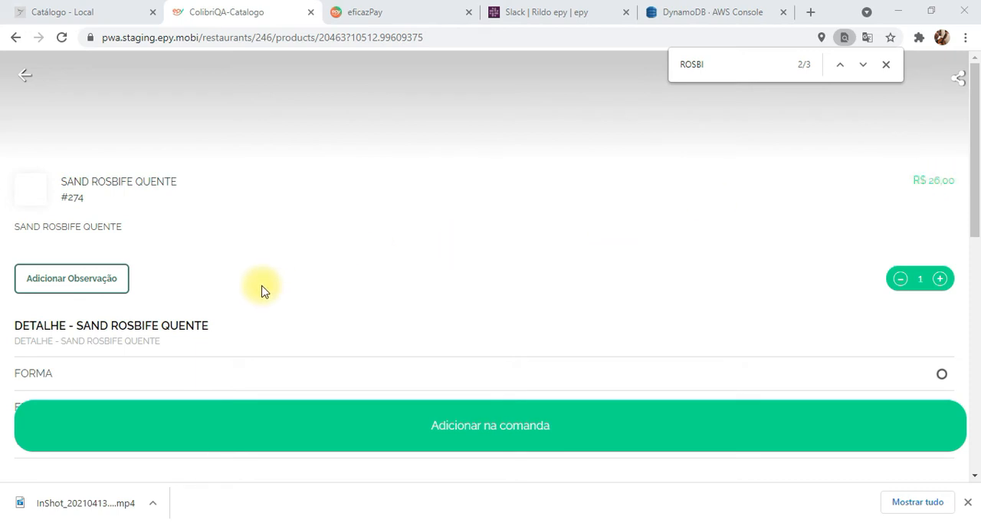
scroll(260, 288, "down", 1)
scroll(256, 289, "down", 1)
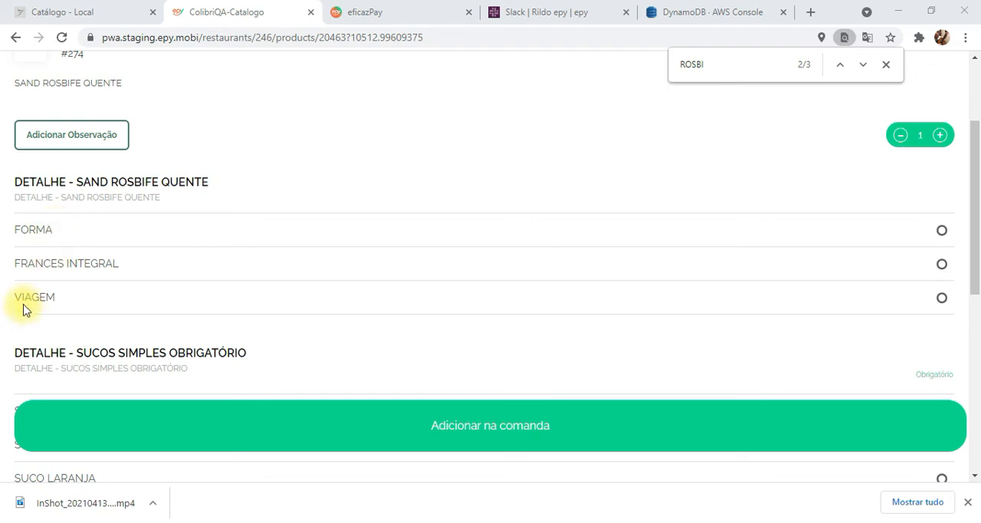
- Review the required SUCOS SIMPLES and COMBO ROSBIFE details on the SAND ROSBIFE QUENTE ordering page
scroll(180, 295, "down", 1)
scroll(181, 295, "down", 2)
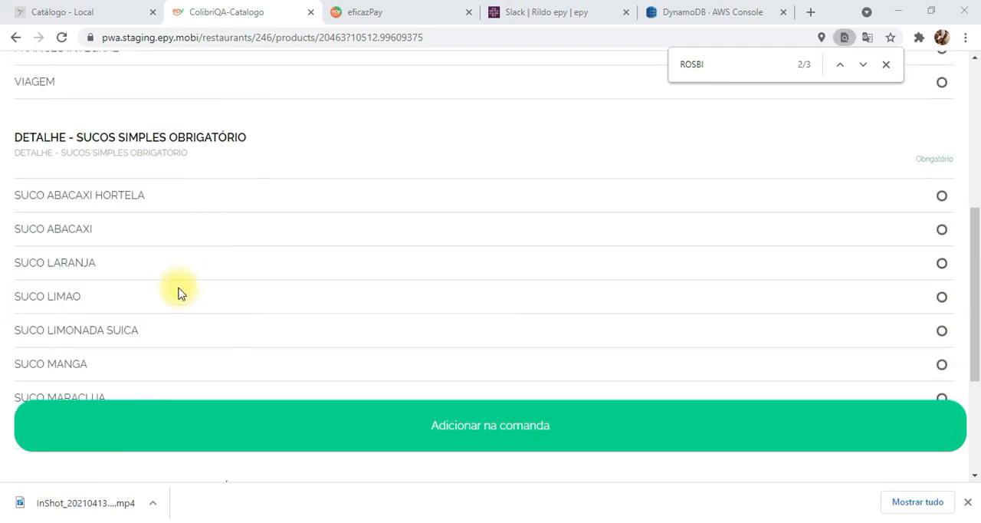
scroll(180, 295, "down", 1)
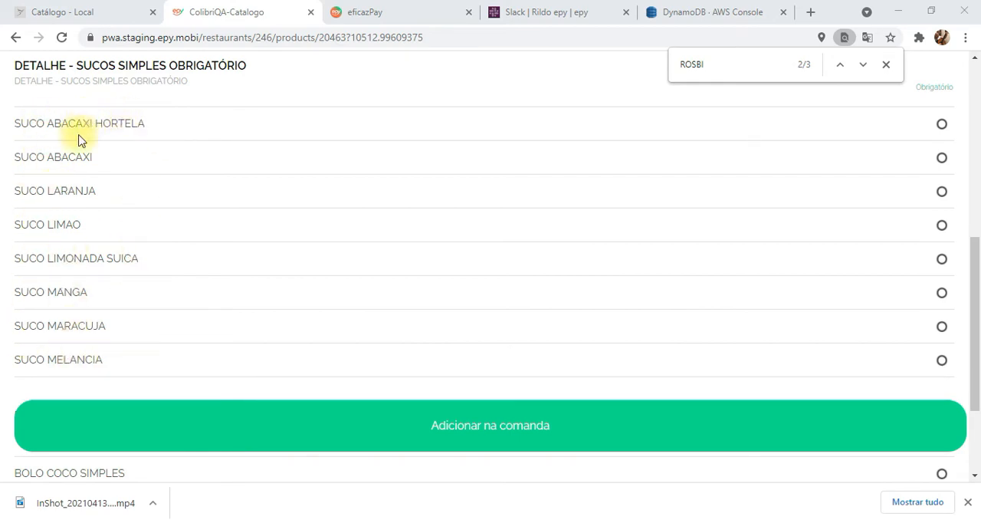
scroll(111, 184, "down", 2)
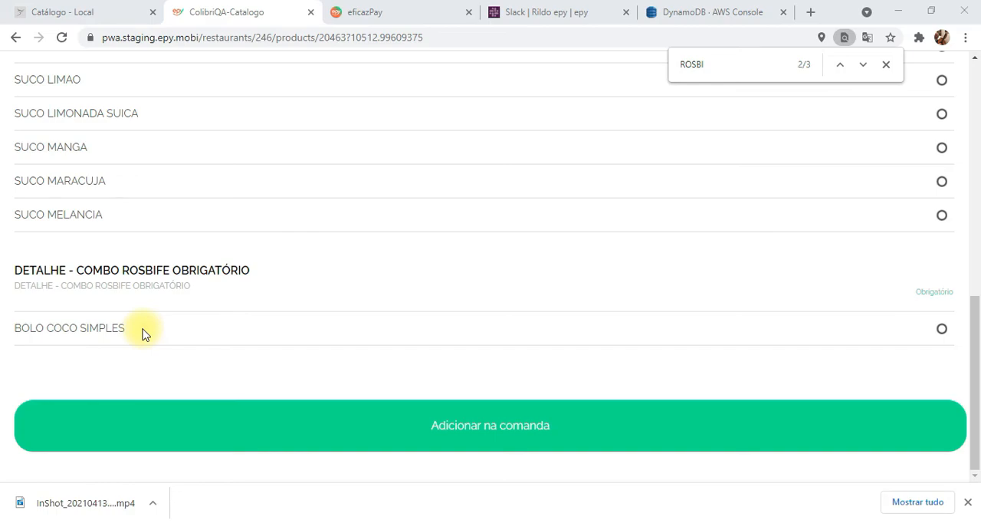
scroll(215, 309, "up", 10)
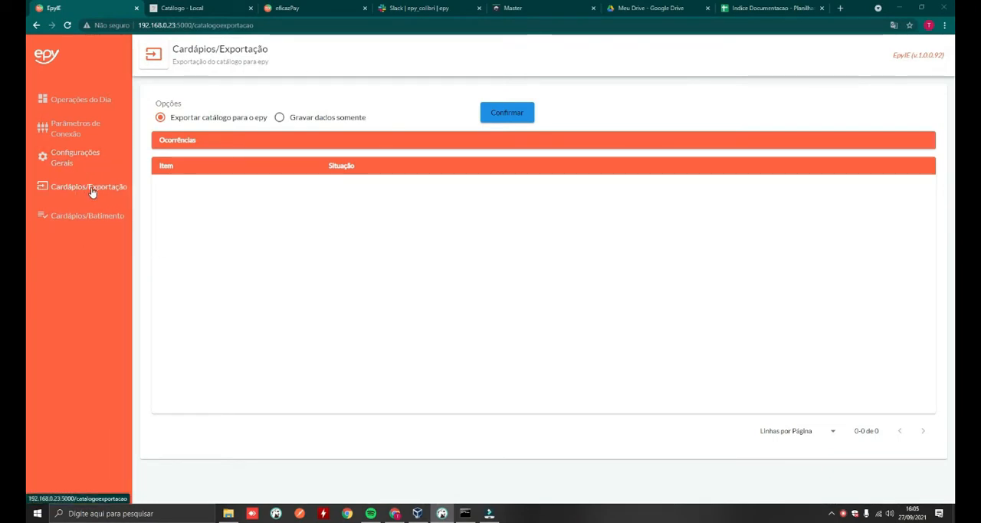
- On EpyIE's Cardápios/Exportação page, export the catalogue to epy and also run the Gravar dados somente option
left_click(90, 191)
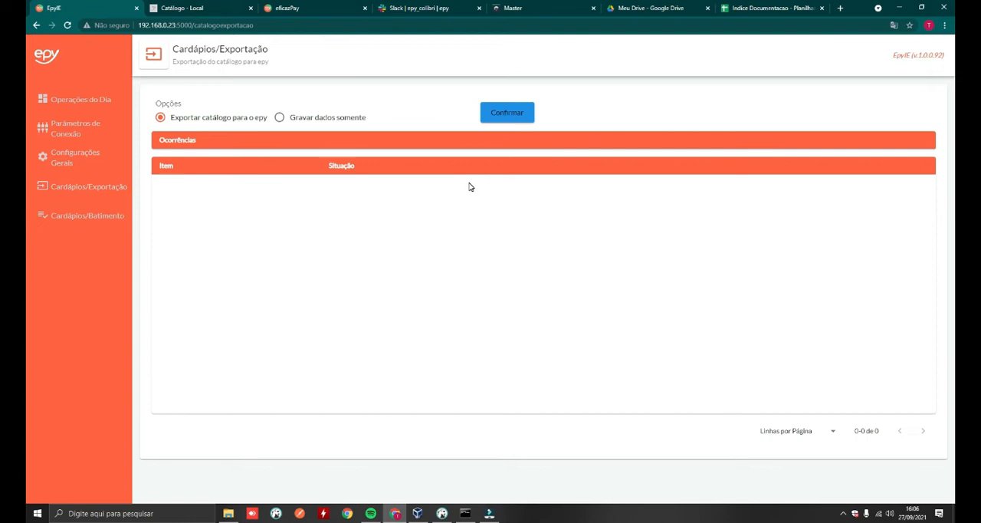
key("alt+Tab")
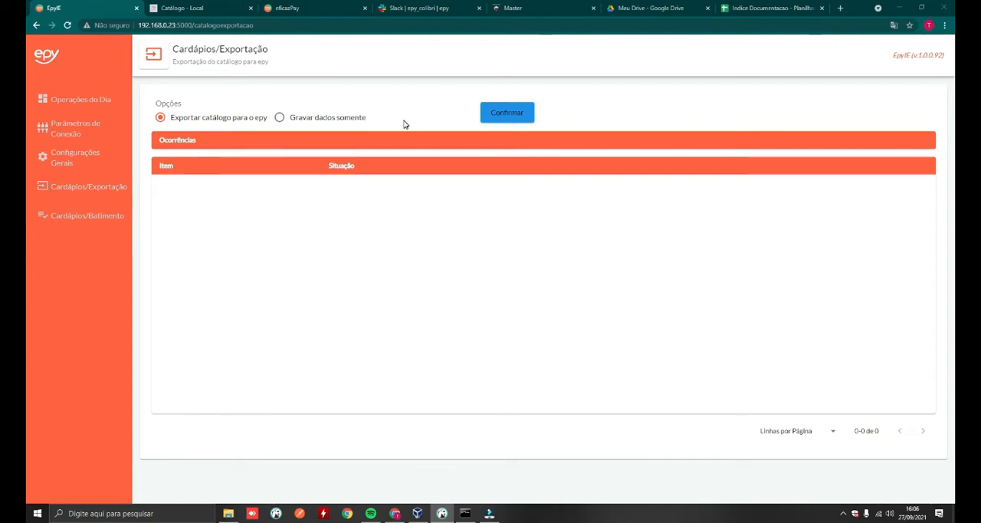
left_click(504, 115)
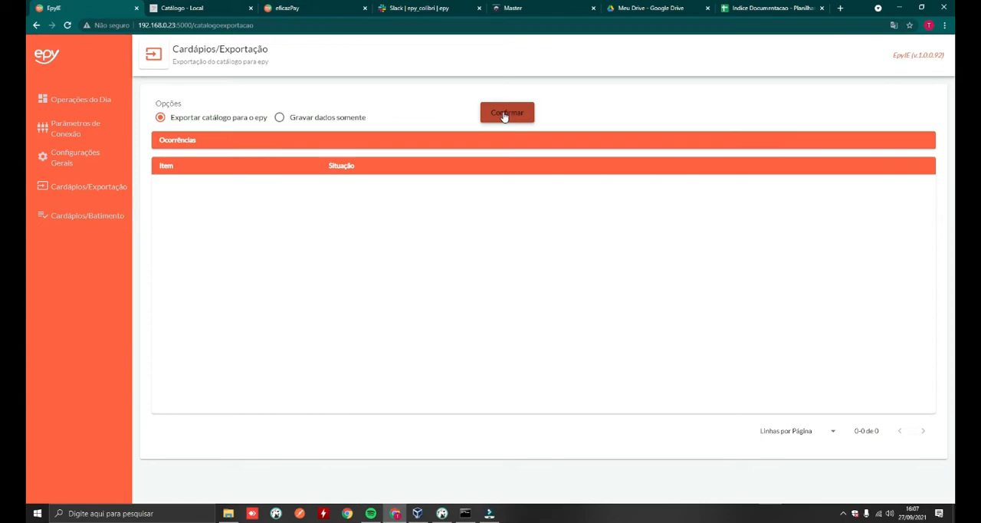
left_click(504, 113)
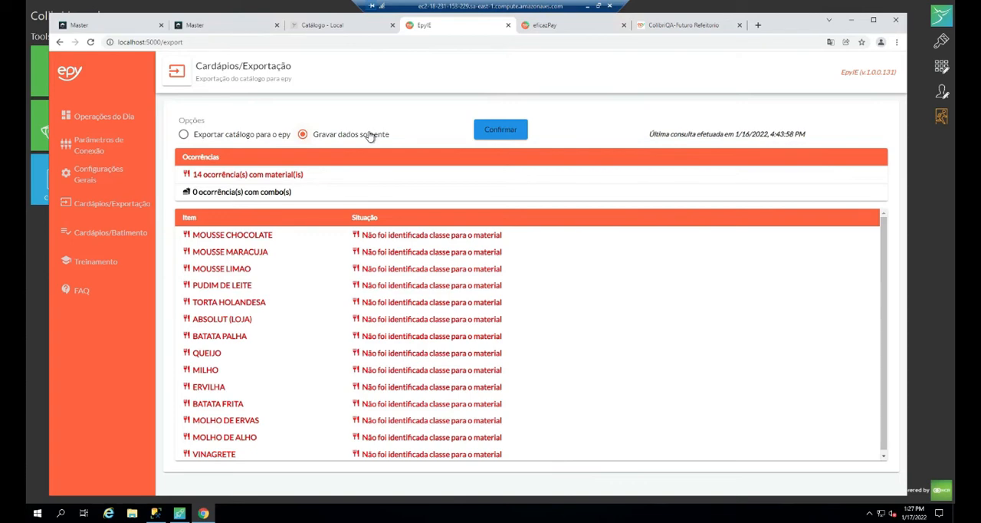
left_click(491, 128)
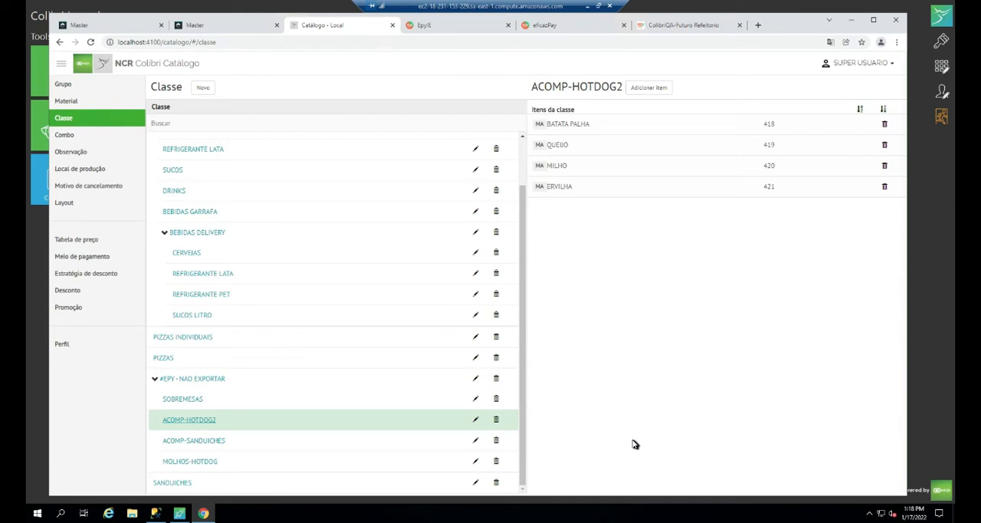
- In the local catalogue, examine the items of the #EPY - NAO EXPORTAR class and its SOBREMESAS subclass
left_click(192, 381)
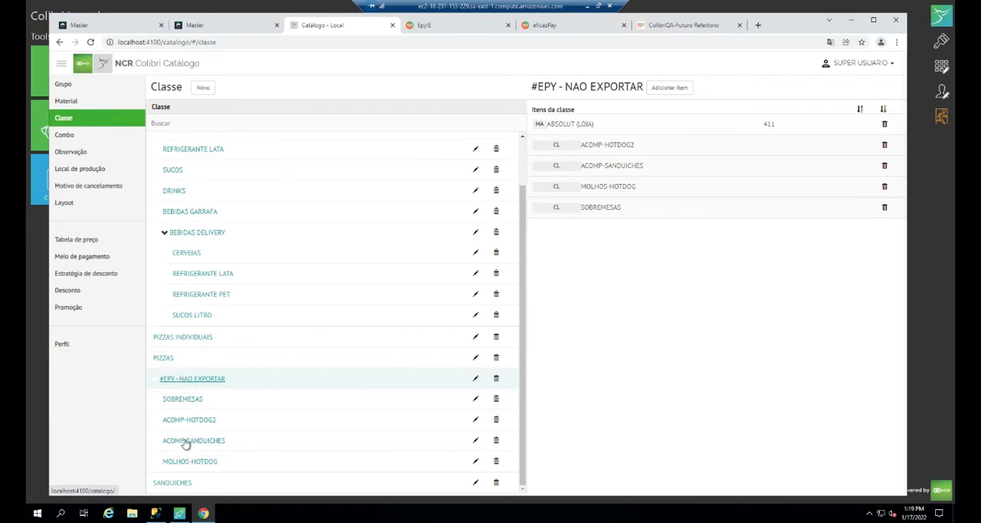
left_click(179, 400)
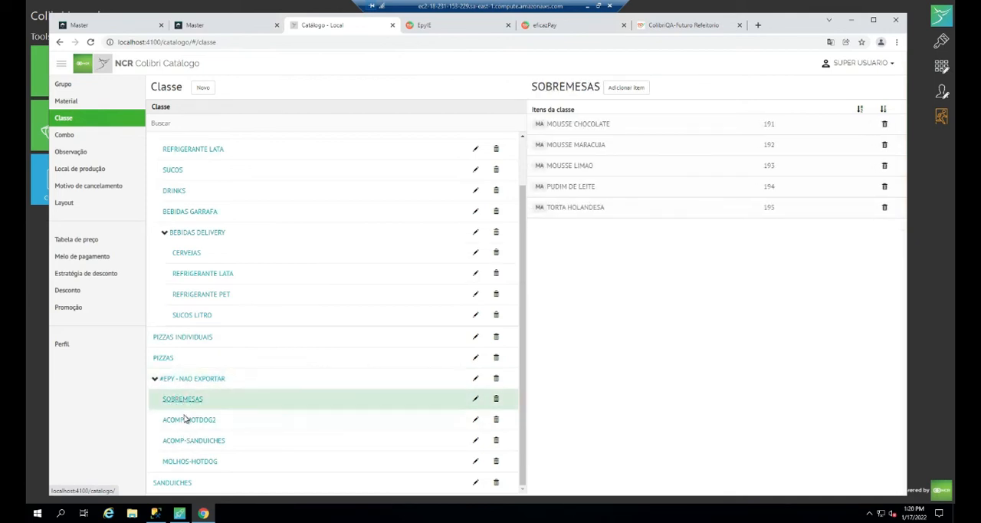
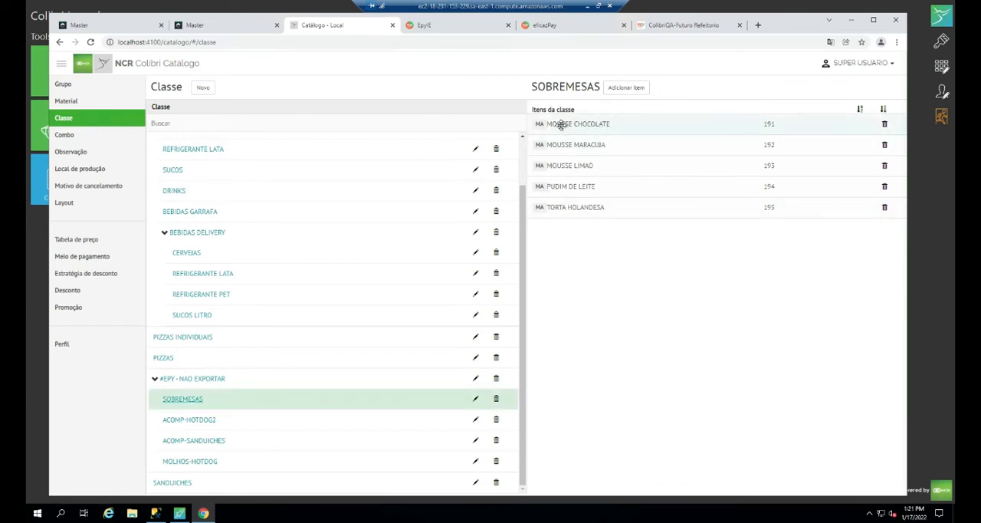
- Examine the items of the ACOMP-HOTDOG2, ACOMP-SANDUICHES, MOLHOS-HOTDOG and SOBREMESAS subclasses under #EPY - NAO EXPORTAR
left_click(192, 420)
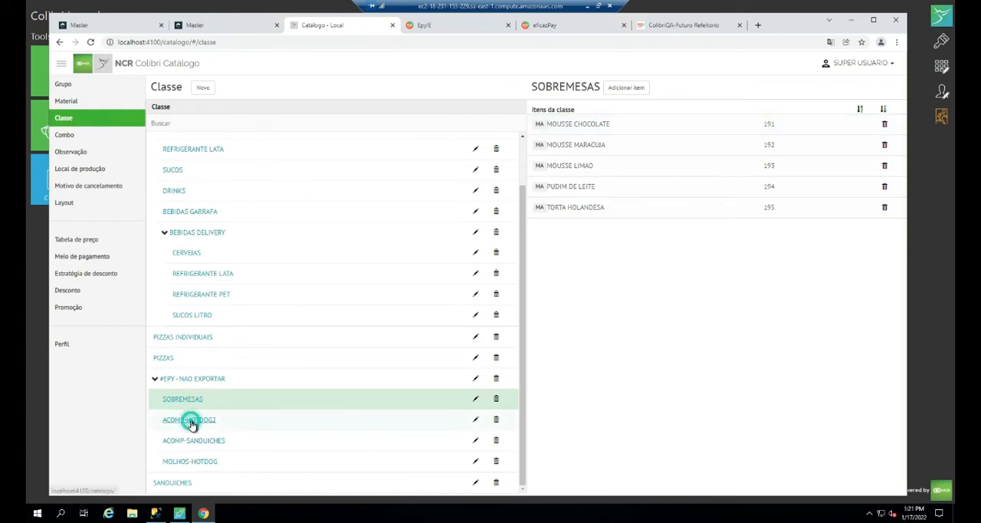
left_click(194, 442)
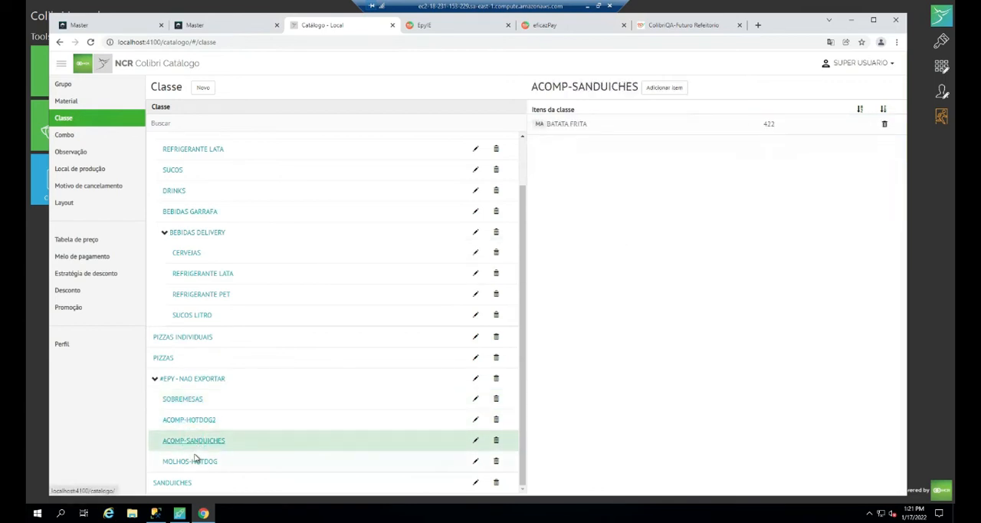
left_click(196, 461)
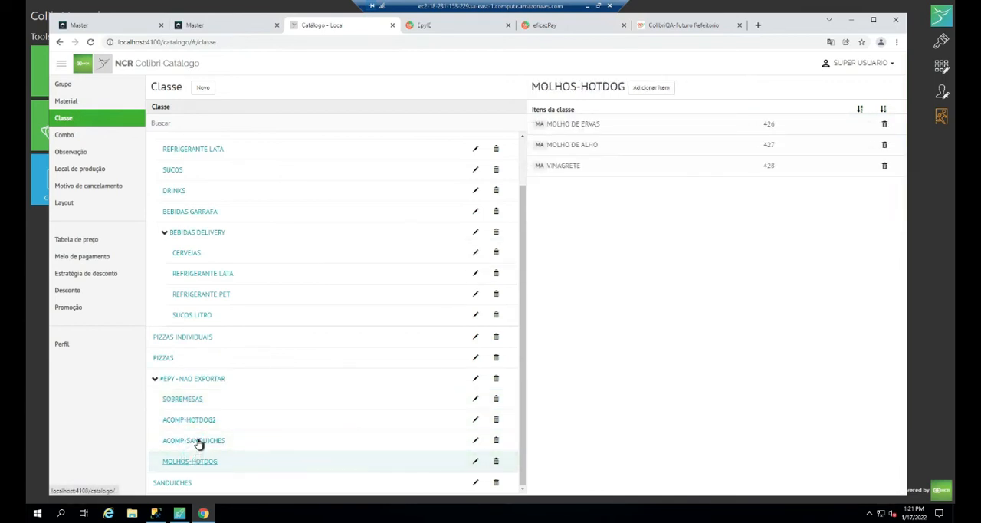
left_click(198, 440)
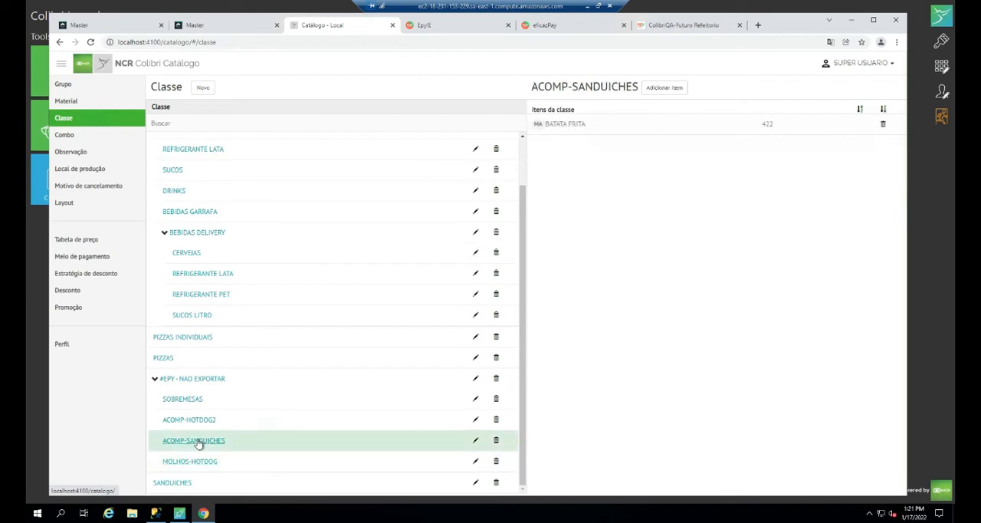
left_click(197, 420)
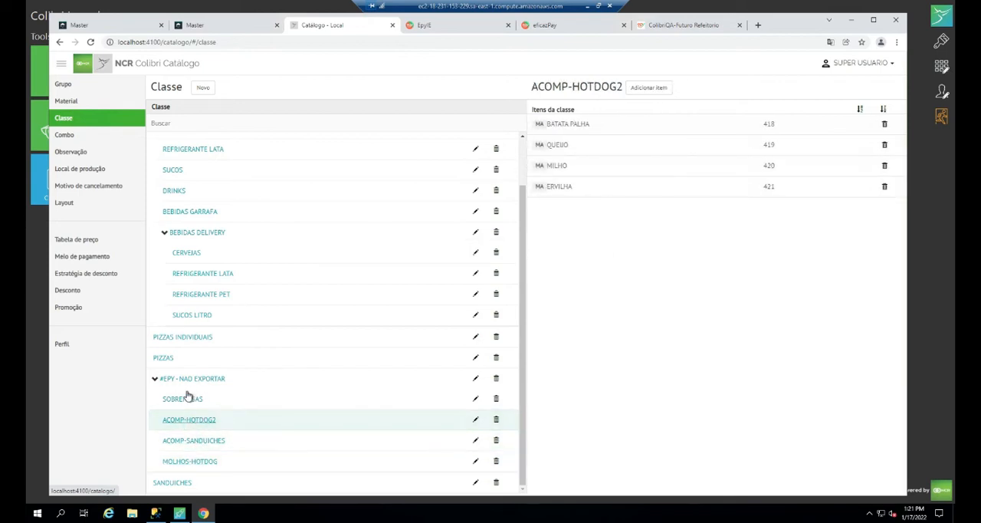
left_click(184, 400)
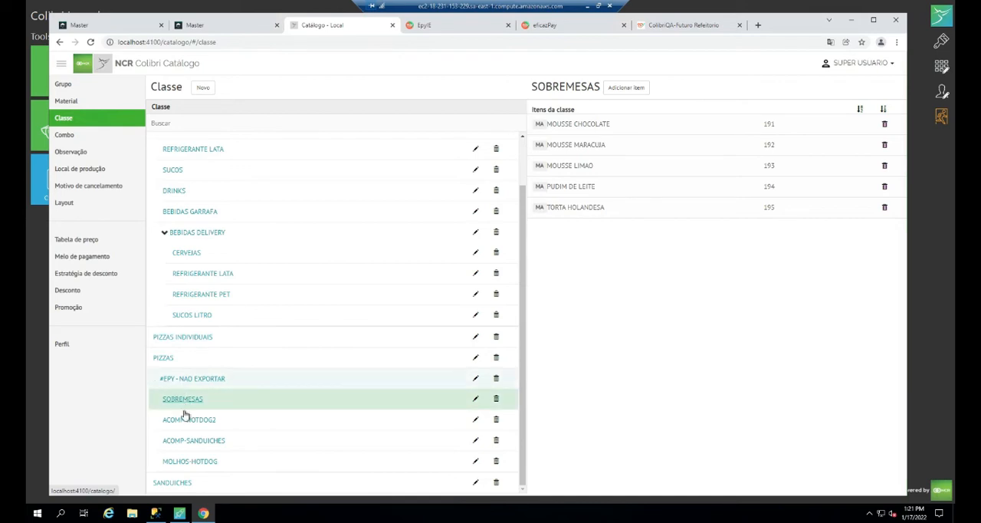
left_click(185, 420)
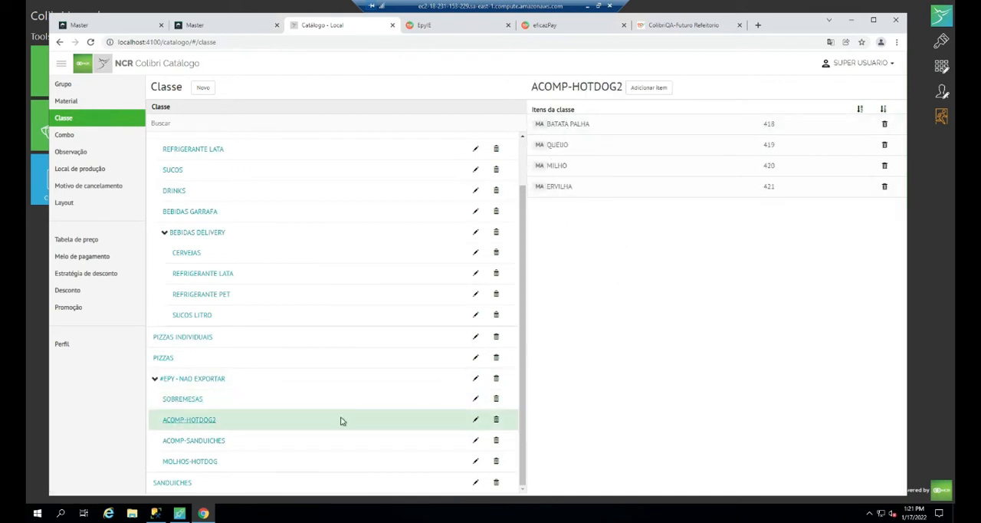
left_click(208, 441)
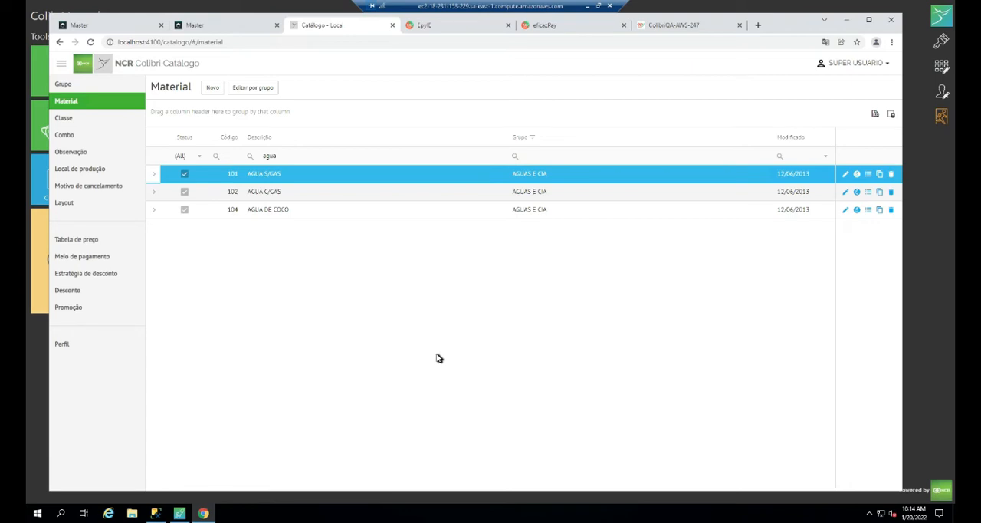
- Review the price table and the linked observations of the AGUA S/GAS material
left_click(858, 175)
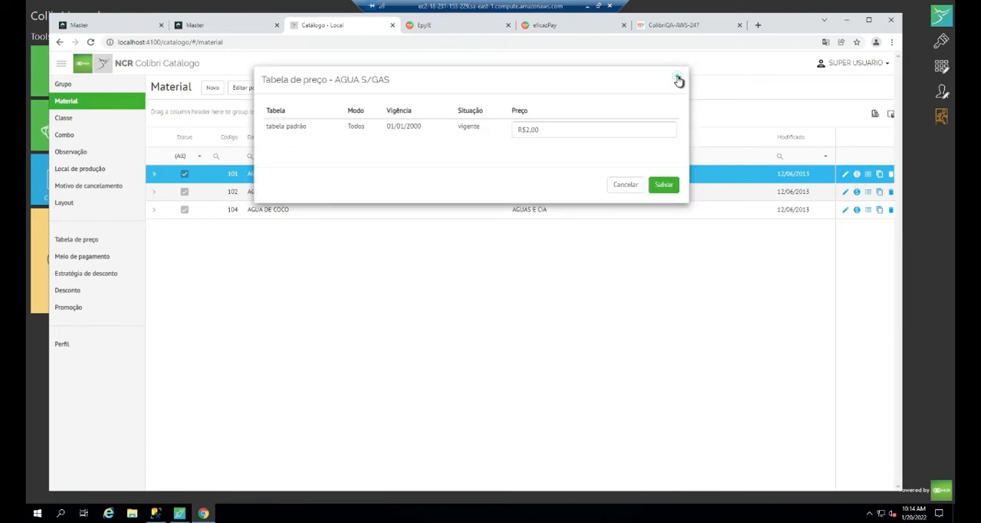
left_click(679, 77)
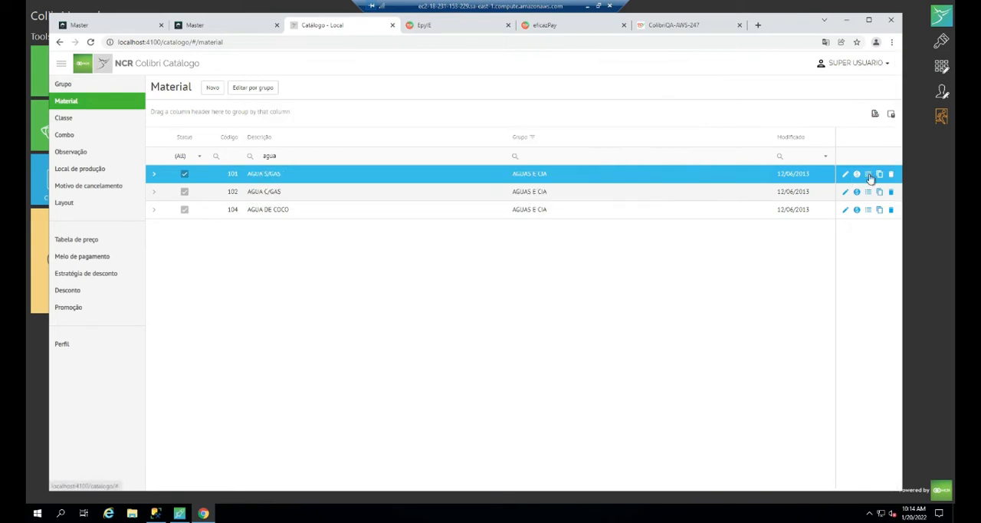
left_click(868, 174)
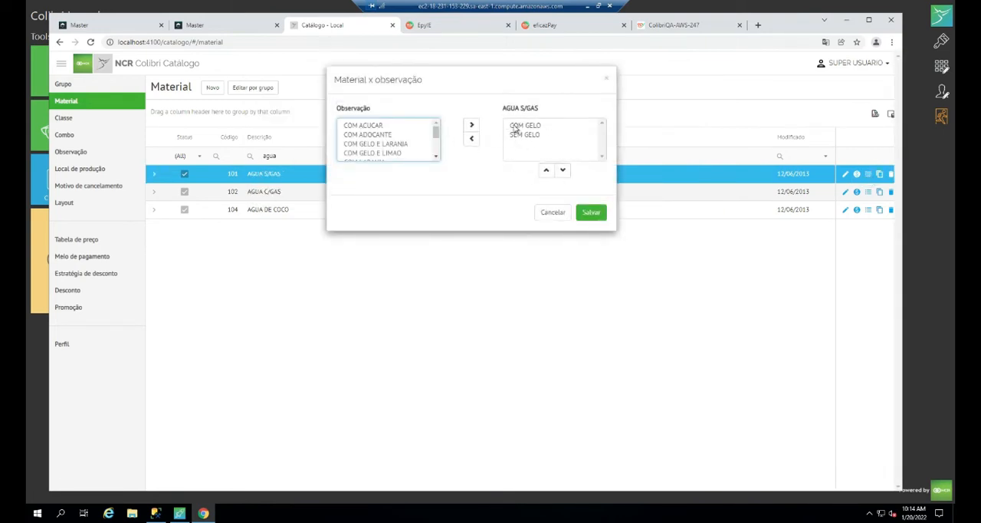
left_click(607, 76)
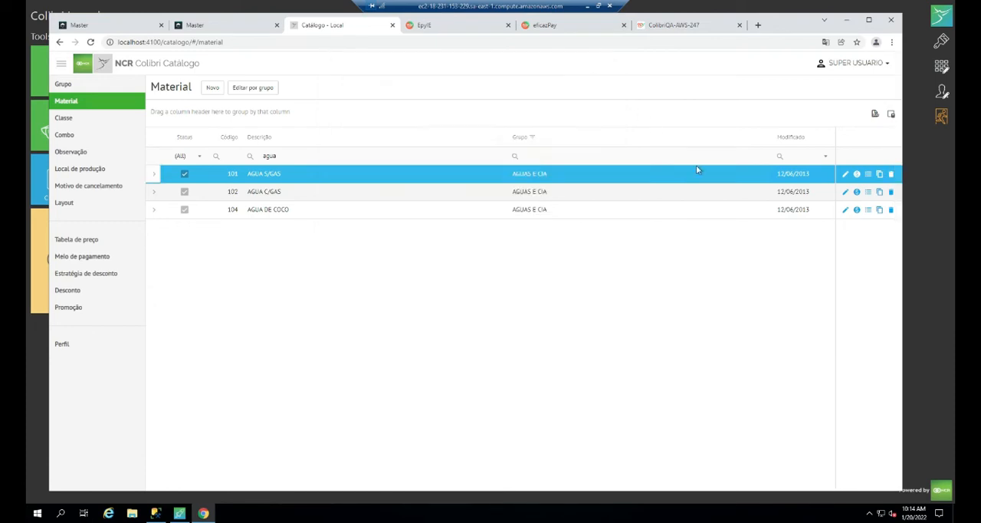
- Review the linked observations and the price table of the AGUA C/GAS material
left_click(868, 191)
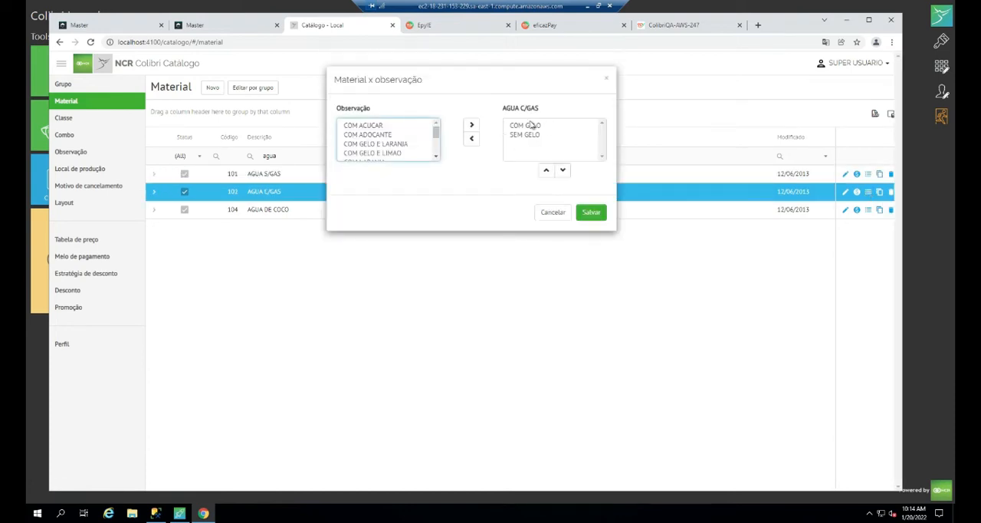
left_click(608, 82)
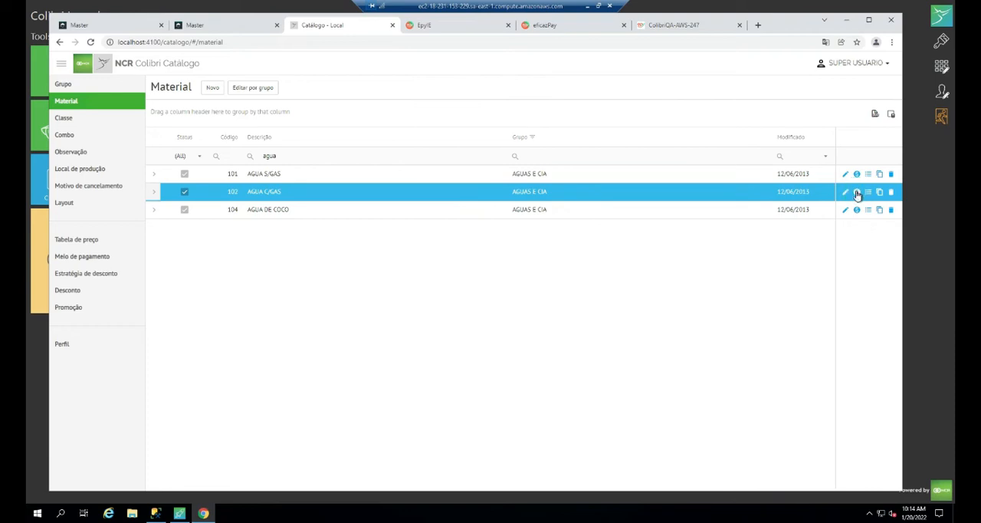
left_click(857, 194)
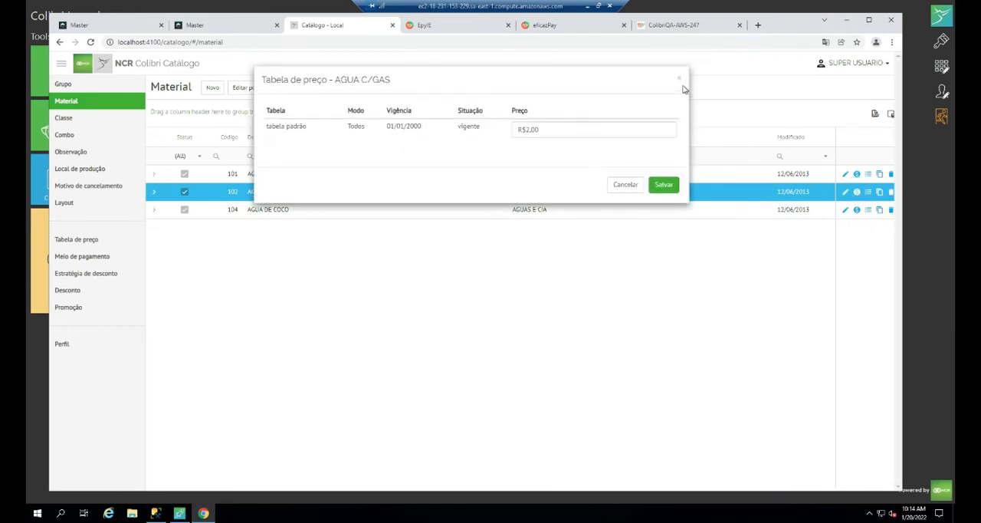
left_click(680, 80)
left_click(681, 80)
- In eficazPay, check the sub-item categories and filter the sub-items by the category DETALHE - AGUA S/GAS
left_click(576, 28)
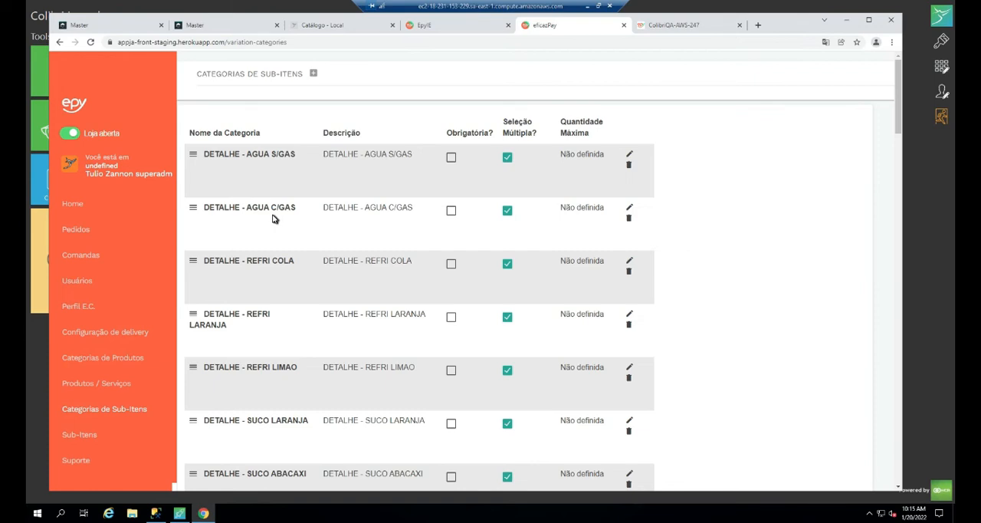
left_click(79, 434)
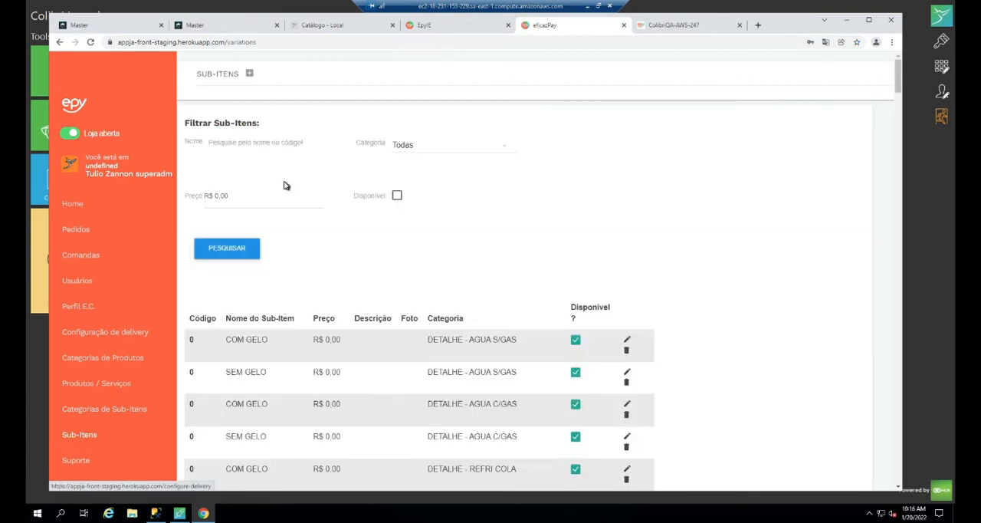
left_click(489, 148)
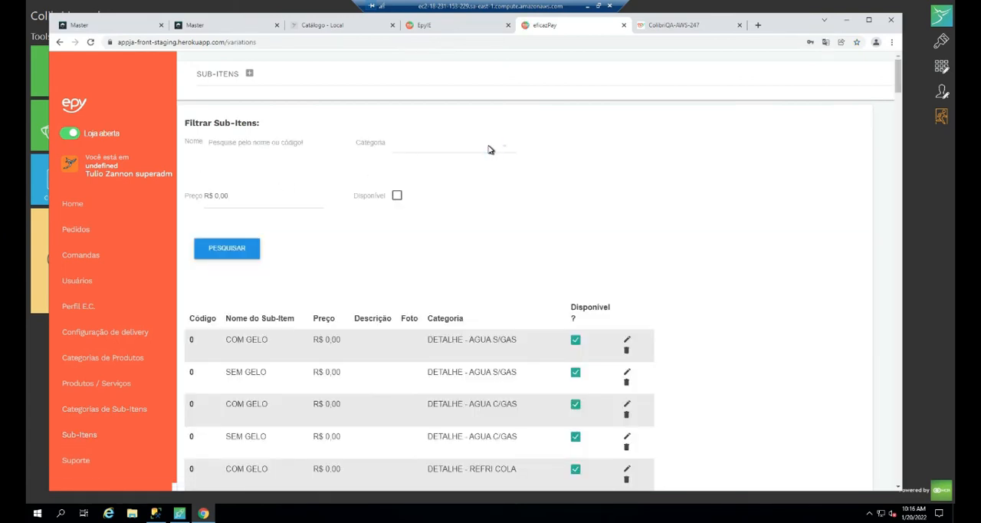
left_click(491, 148)
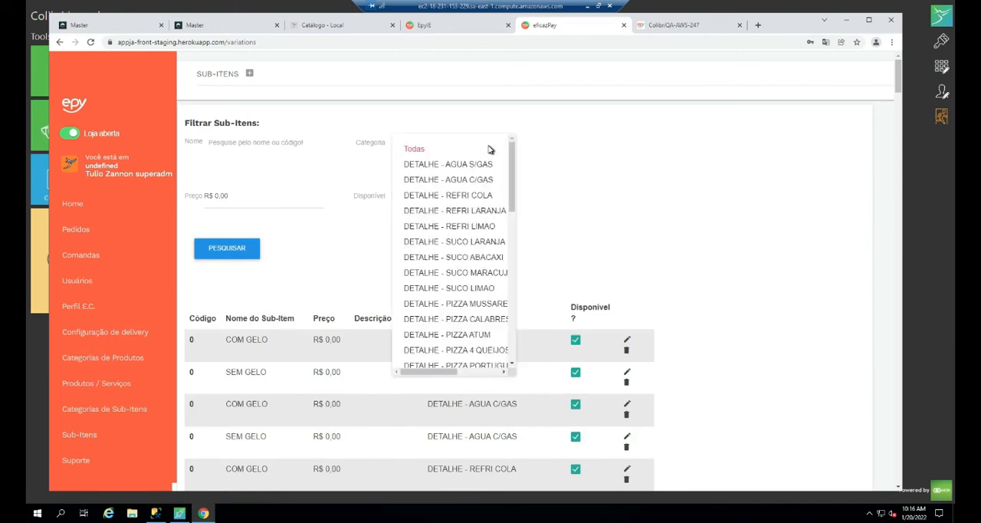
left_click(478, 165)
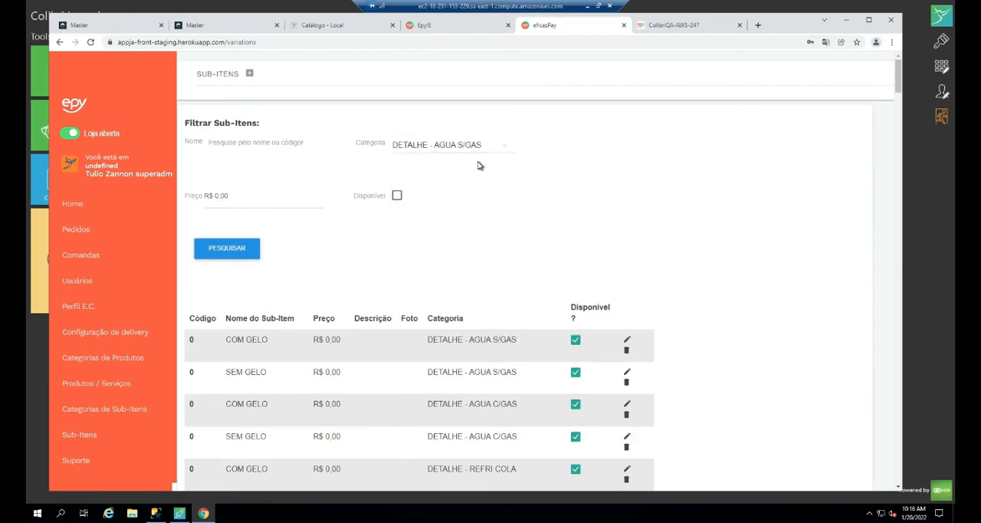
left_click(224, 258)
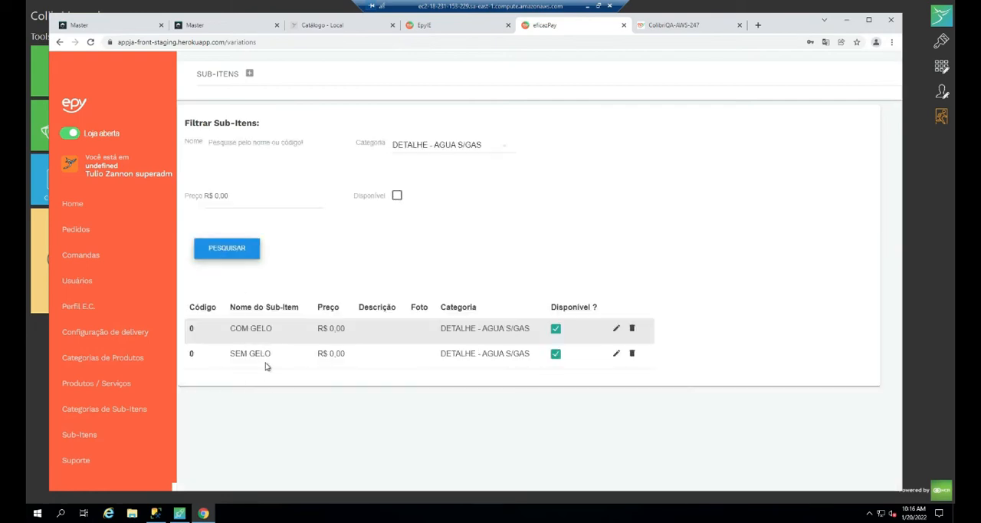
- Filter the eficazPay sub-items by the category DETALHE - AGUA C/GAS
left_click(418, 148)
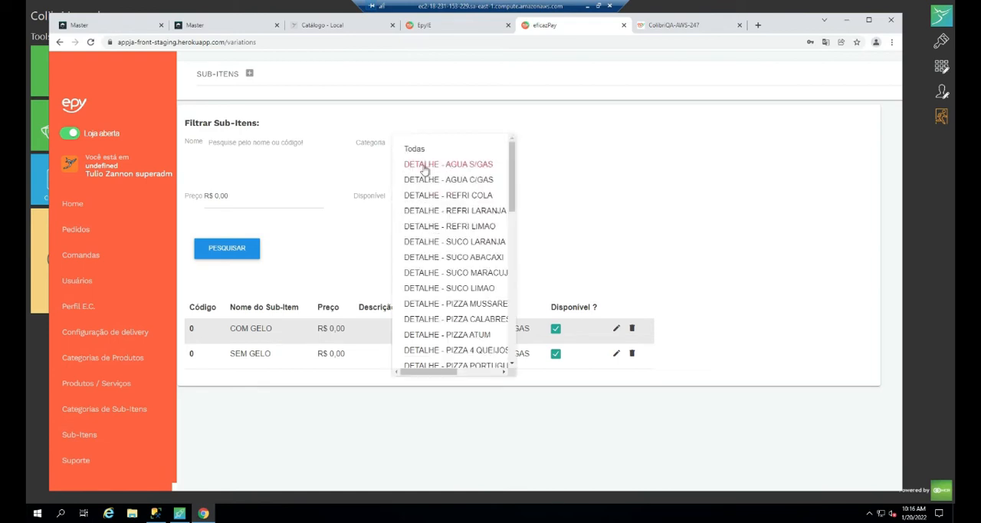
left_click(425, 185)
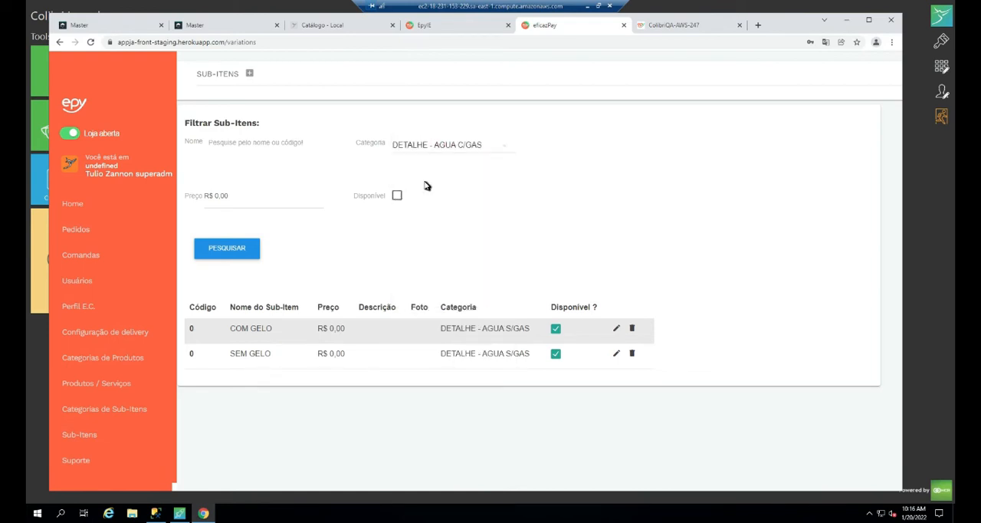
left_click(248, 252)
- On the ColibriQA-AWS-247 ordering site, inspect the price and observation options of AGUA C/GAS and AGUA S/GAS
left_click(686, 27)
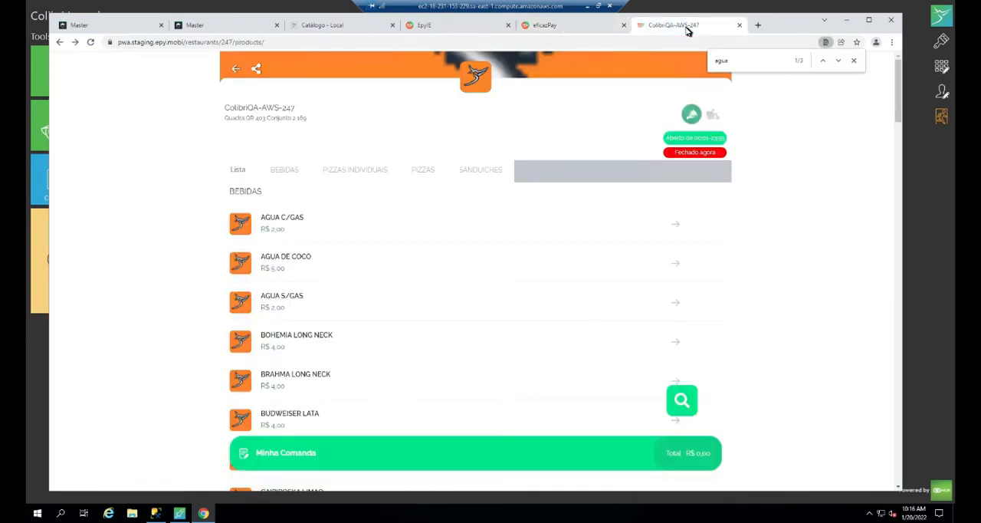
left_click(290, 221)
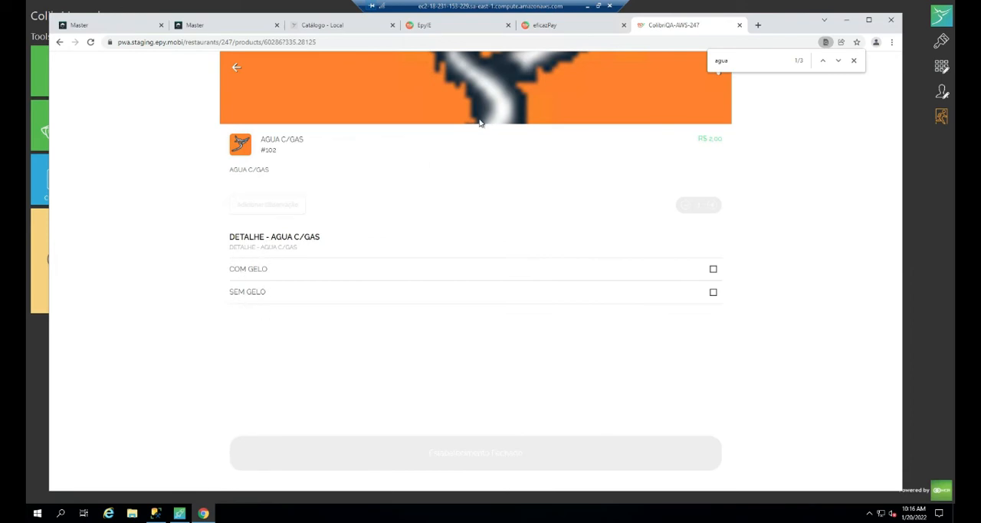
left_click(61, 42)
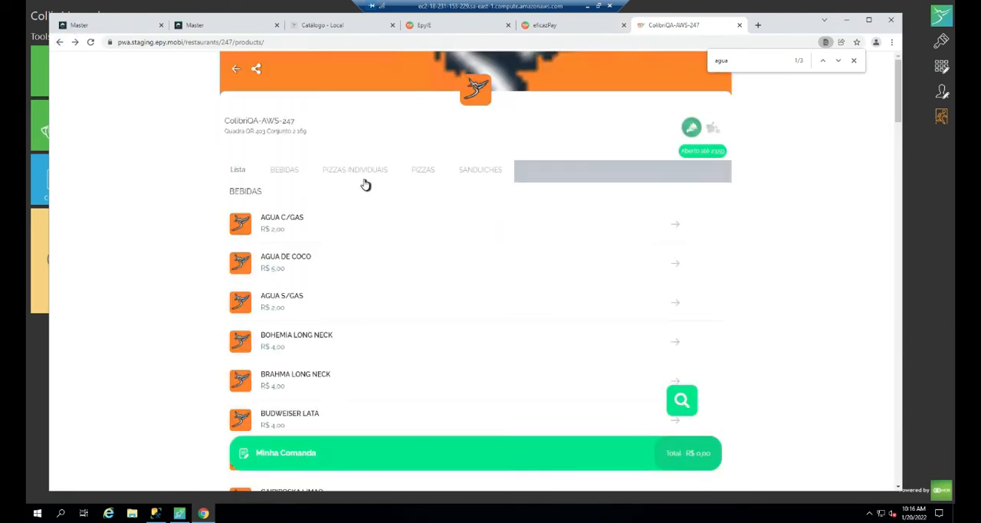
left_click(299, 298)
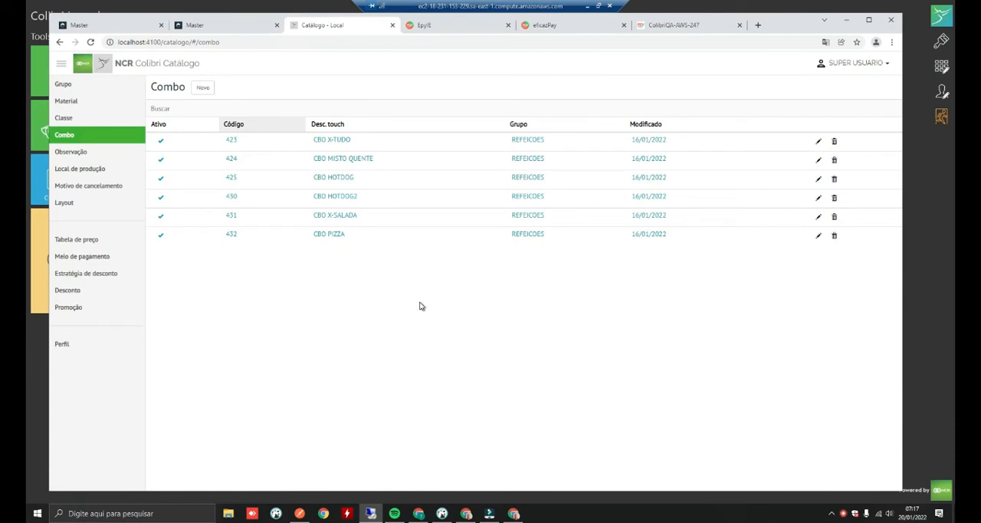
- Examine the slots of the CBO X-TUDO combo in the catalogue, then find and open X-TUDO on the ordering site
left_click(339, 142)
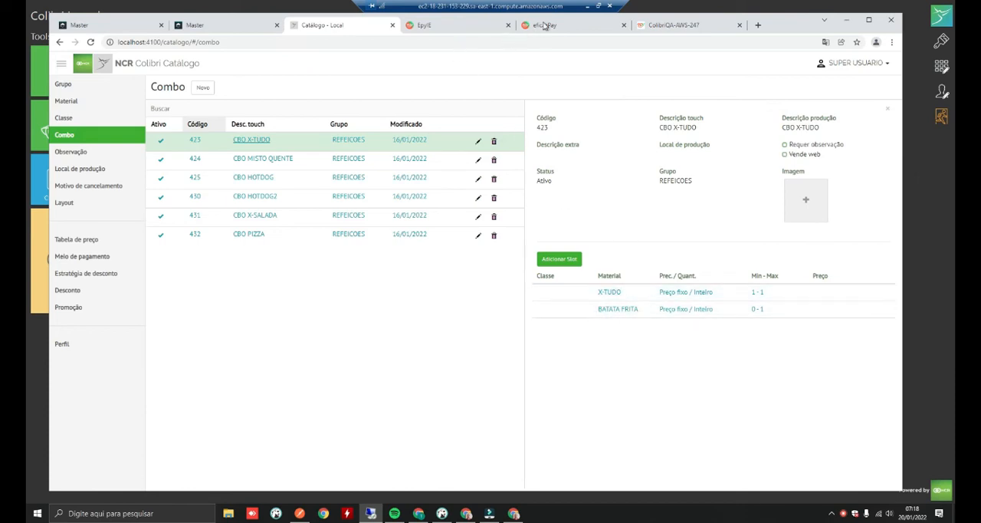
left_click(541, 26)
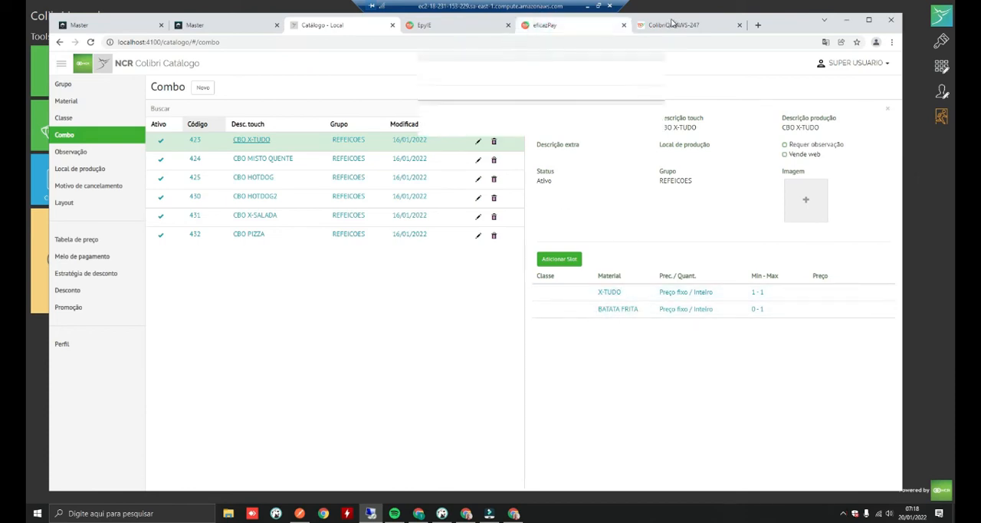
left_click(671, 25)
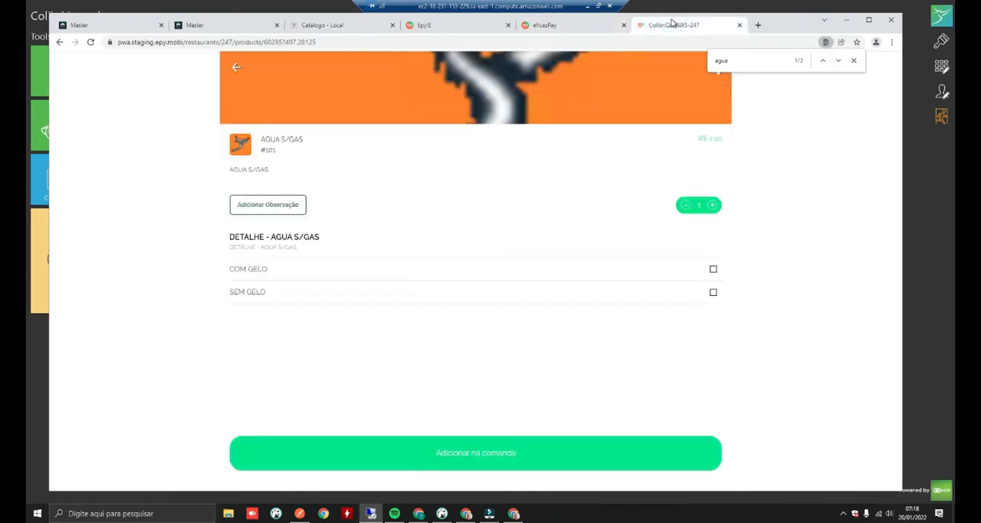
left_click(235, 67)
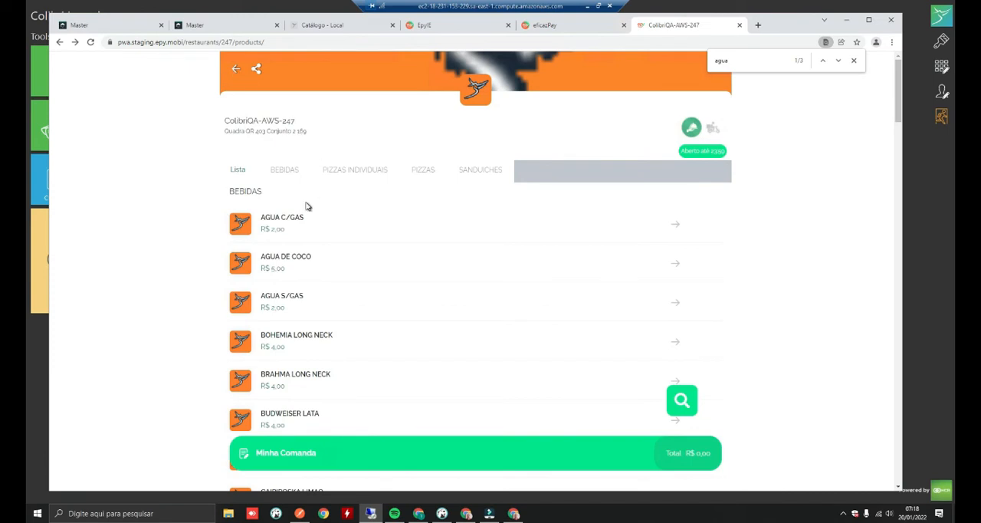
key("ctrl+f")
type("X-TUDO")
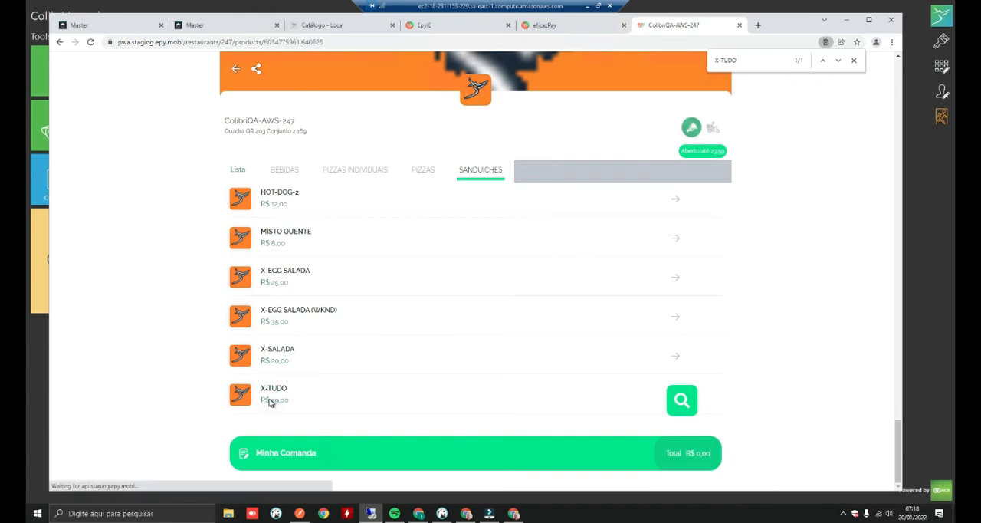
left_click(269, 398)
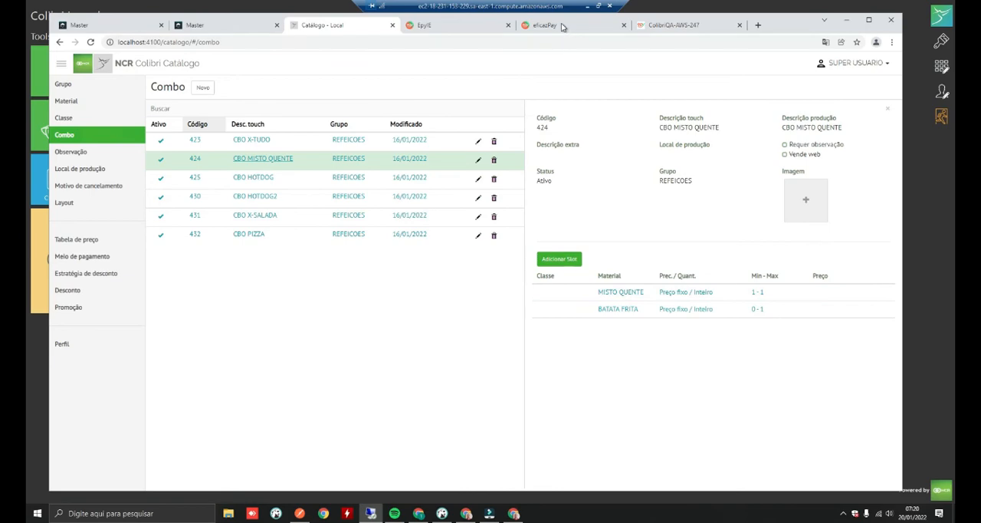
- Examine the slots of the CBO HOTDOG combo in the catalogue, then view the HOT-DOG product on the ordering site
left_click(652, 25)
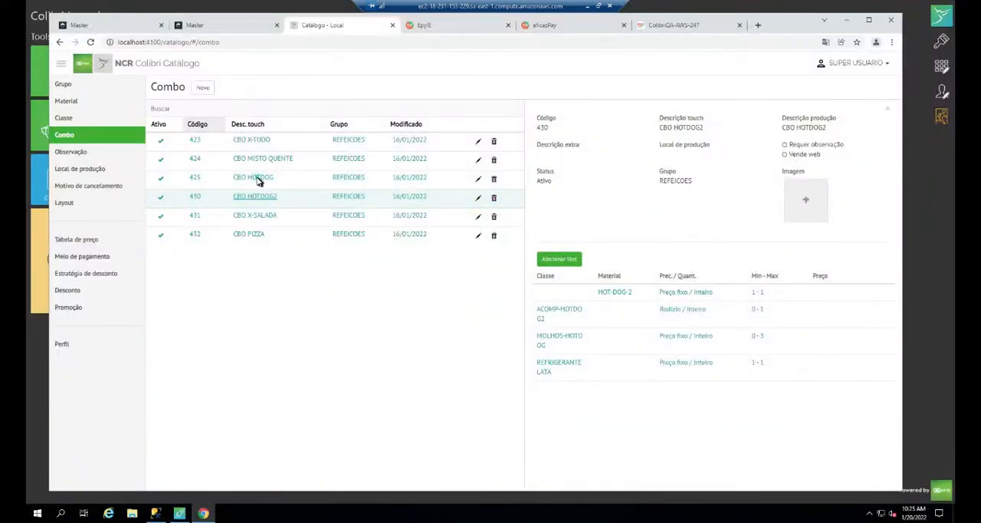
left_click(257, 178)
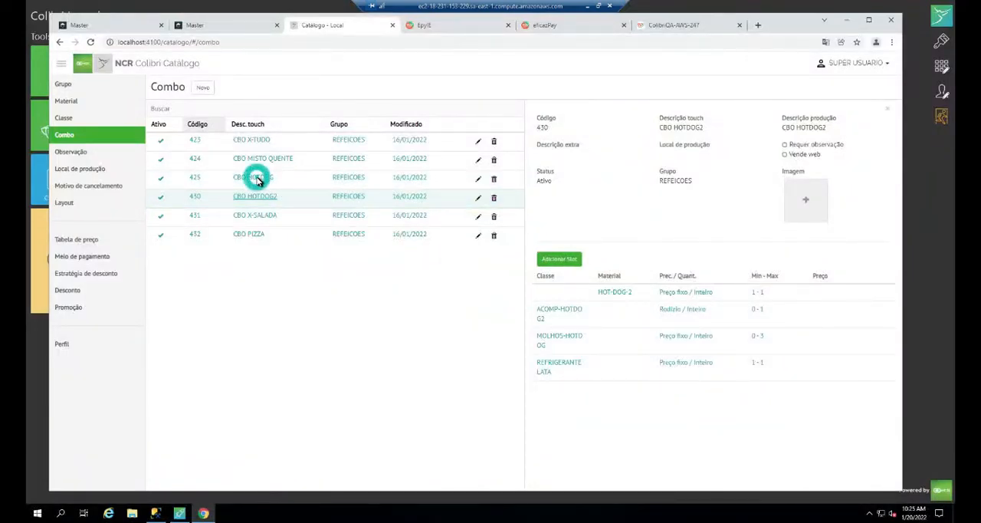
left_click(259, 180)
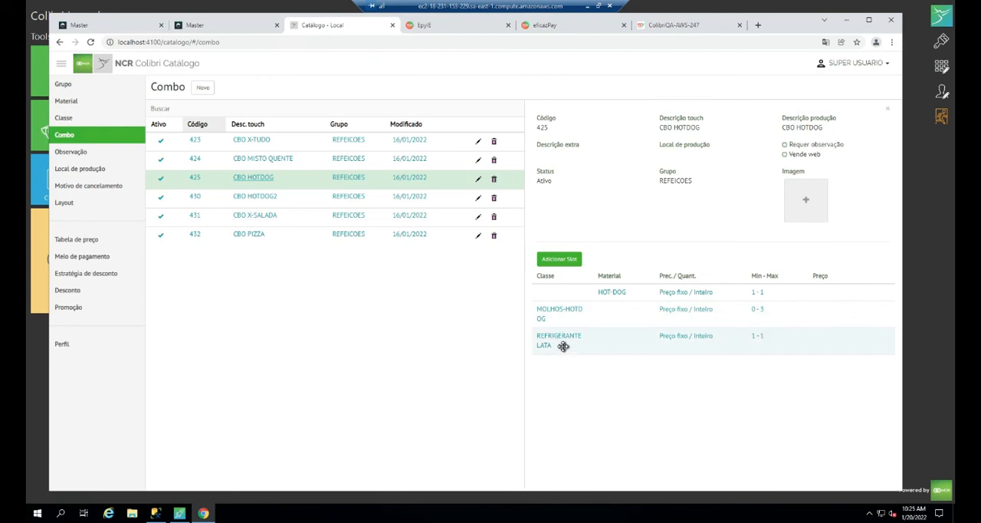
left_click(664, 25)
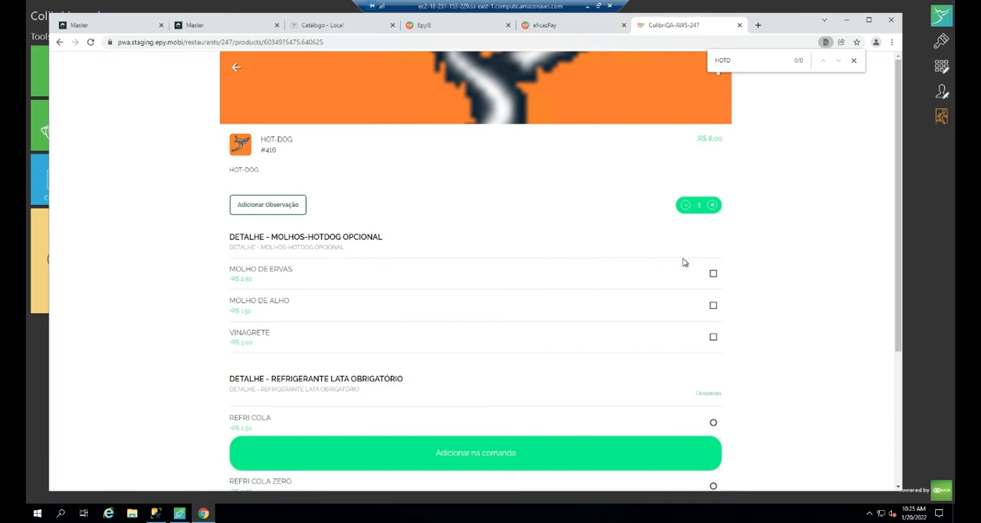
- Select MOLHO DE ERVAS, MOLHO DE ALHO and VINAGRETE as the optional sauces for HOT-DOG
left_click(713, 274)
left_click(713, 307)
left_click(713, 338)
- Test the mandatory single-choice soft drinks with REFRI LARANJA and REFRI COLA, ending with REFRI COLA ZERO selected
scroll(413, 288, "down", 2)
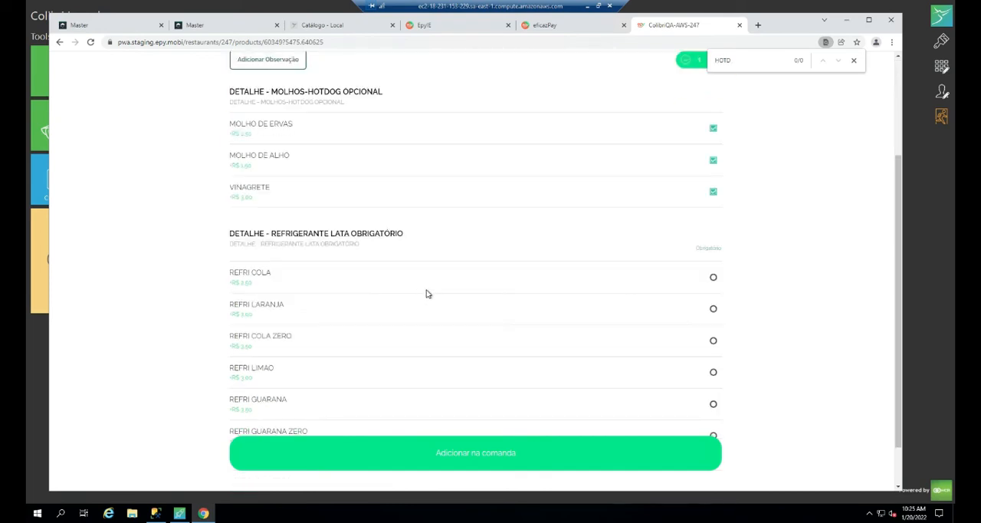
left_click_drag(692, 248, 733, 250)
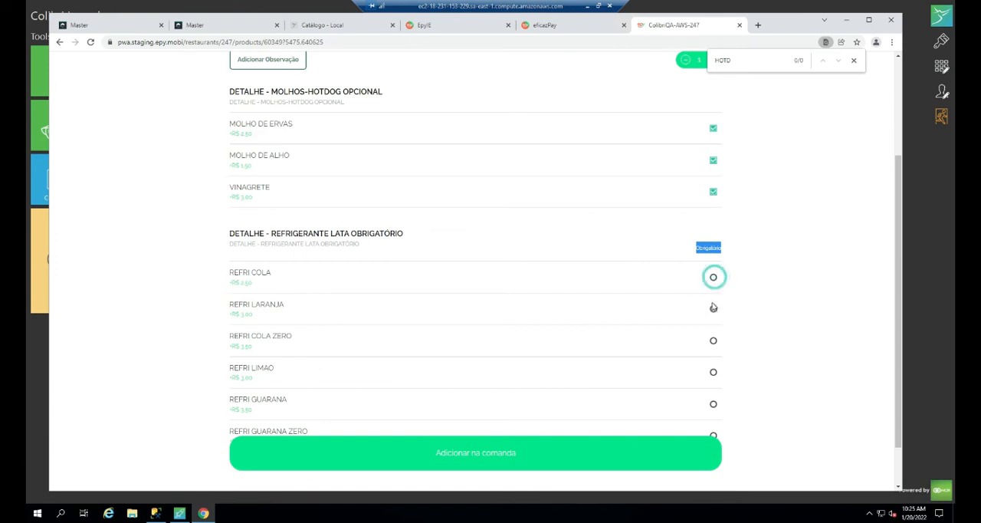
left_click(713, 309)
left_click(714, 278)
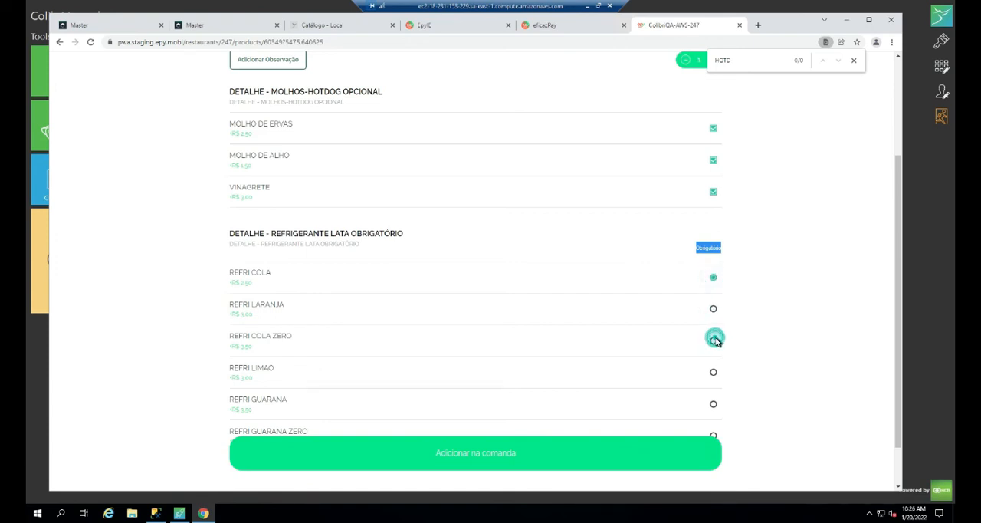
left_click(714, 341)
- Compare HOT-DOG's sauce and soft drink groups on the ordering site with the catalogue's CBO HOTDOG slots and the eficazPay sub-items
scroll(295, 200, "up", 1)
left_click_drag(232, 173, 274, 245)
left_click(278, 141)
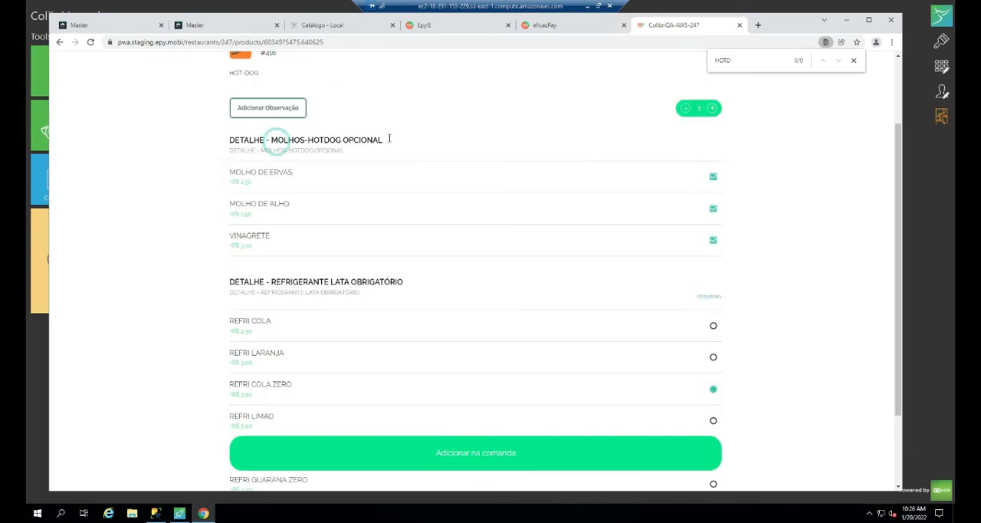
left_click_drag(236, 320, 302, 407)
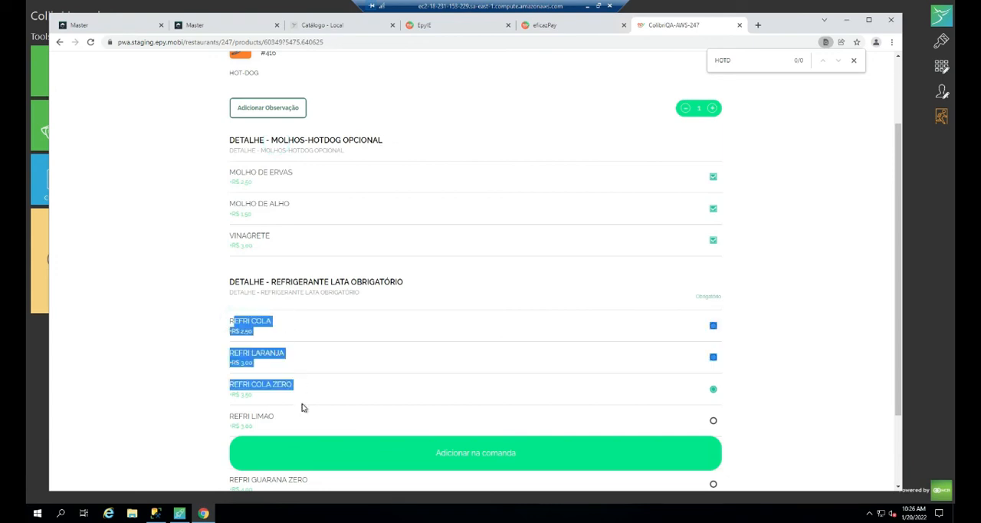
left_click_drag(263, 281, 423, 281)
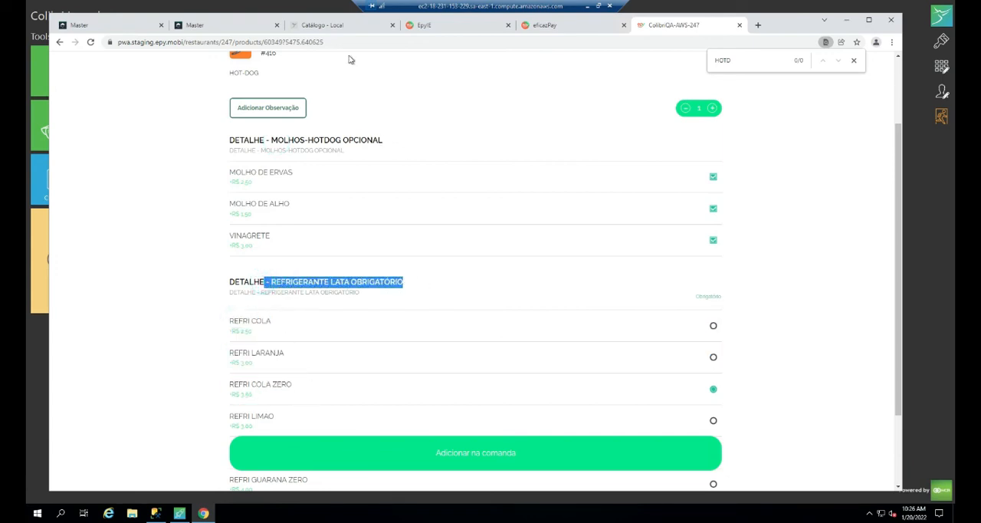
left_click(341, 28)
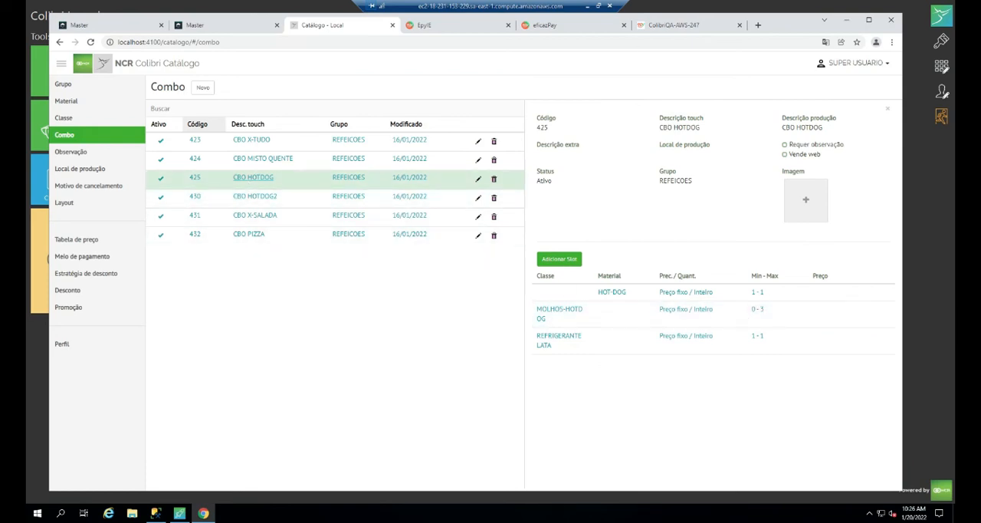
left_click(598, 31)
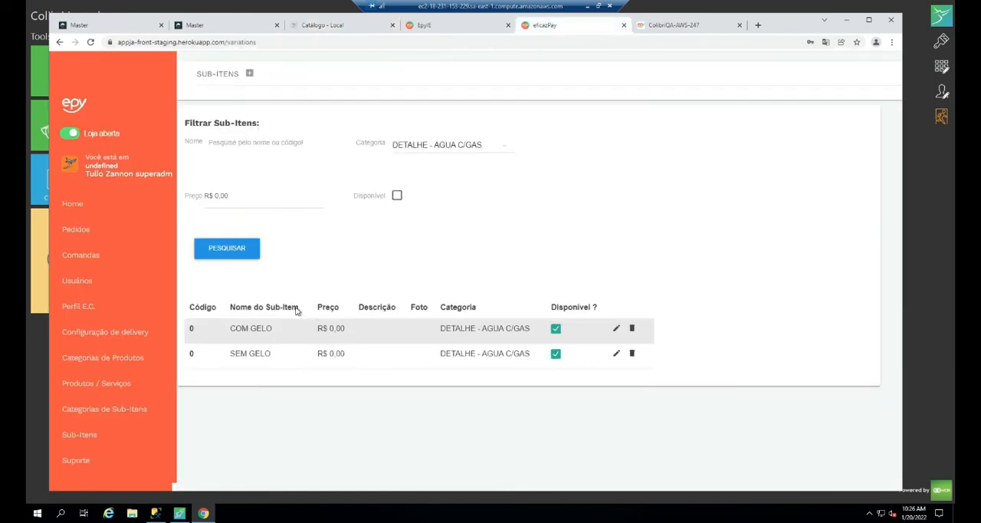
- Examine the slots of the CBO HOTDOG2 combo in the catalogue, then find HOT and open HOT-DOG-2 on the ordering site
left_click(331, 26)
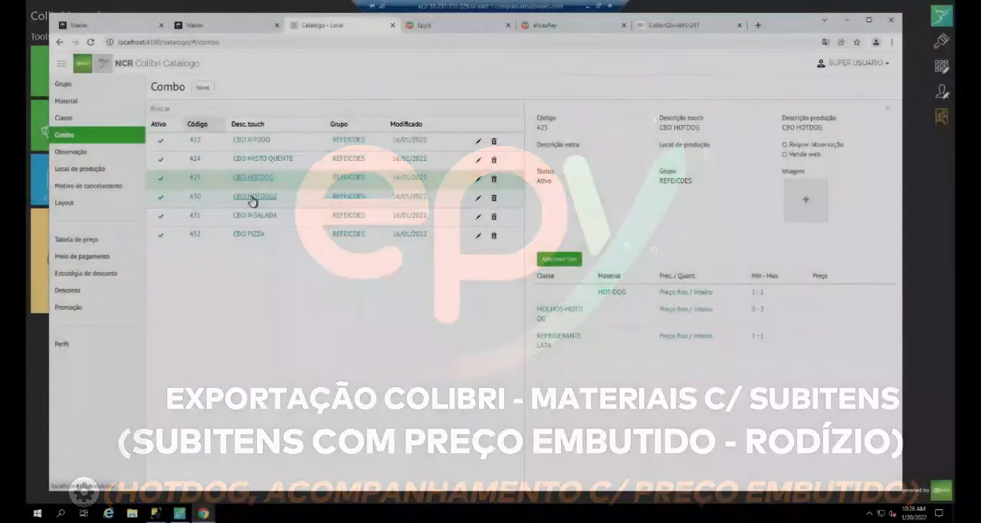
left_click(253, 197)
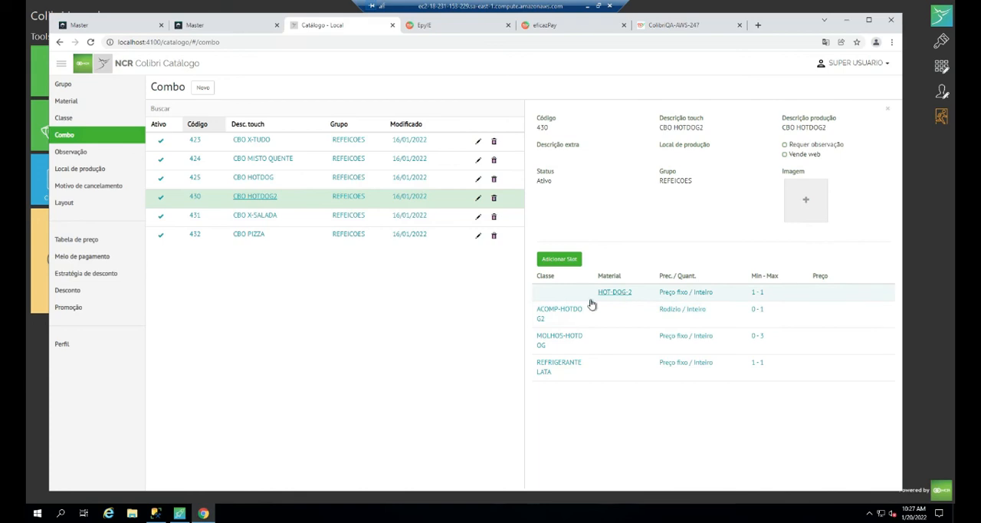
left_click(670, 25)
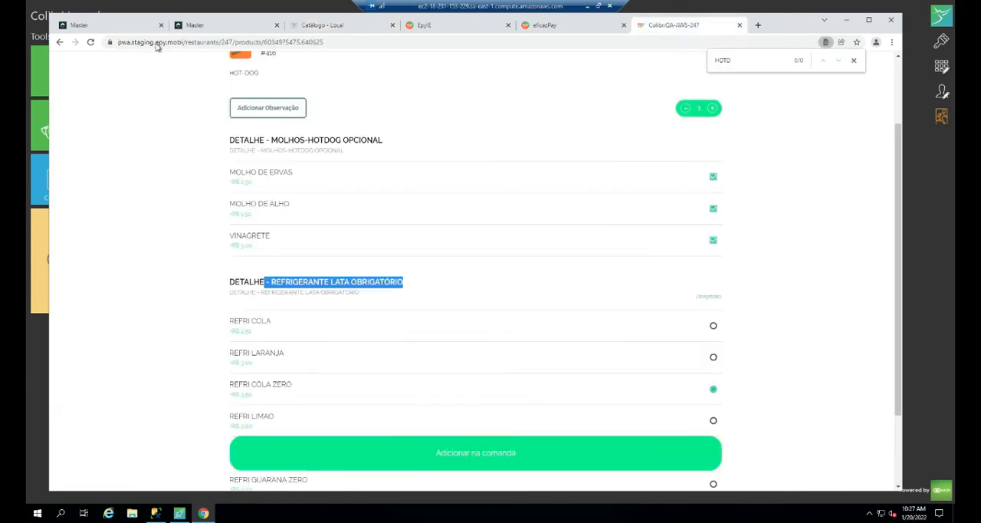
left_click(59, 42)
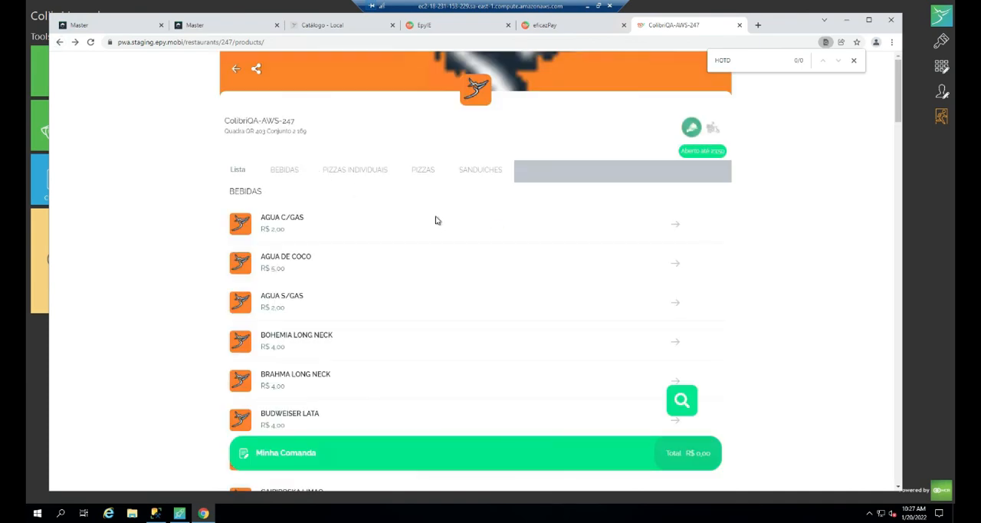
key("BackSpace")
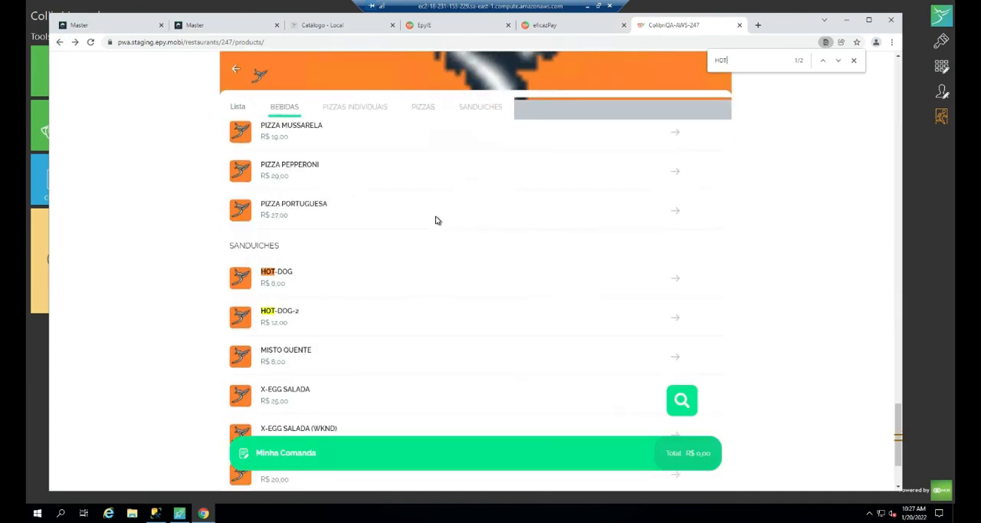
left_click(293, 318)
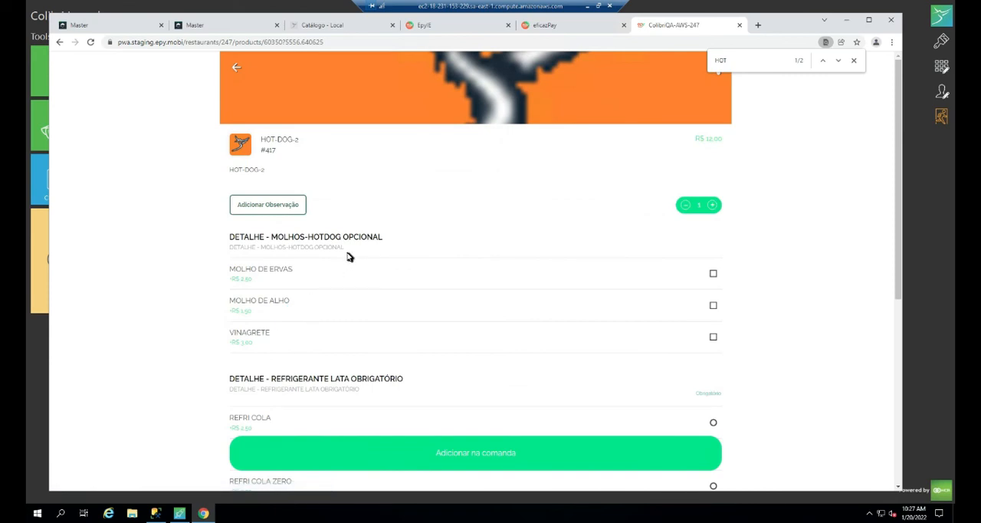
- Inspect the soft drink options and the ACOMP-HOTDOG2 side options of HOT-DOG-2
scroll(345, 254, "down", 3)
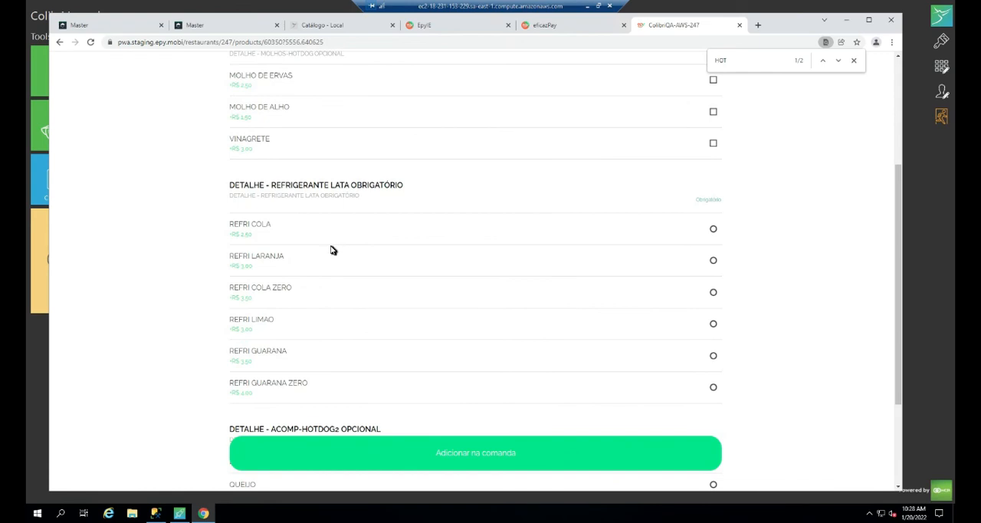
scroll(864, 350, "down", 3)
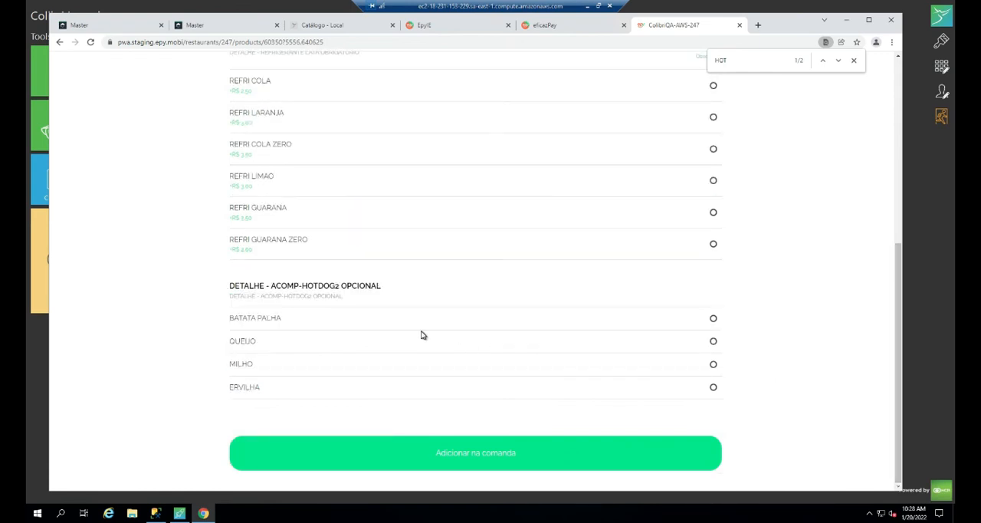
left_click(242, 341)
left_click(281, 321)
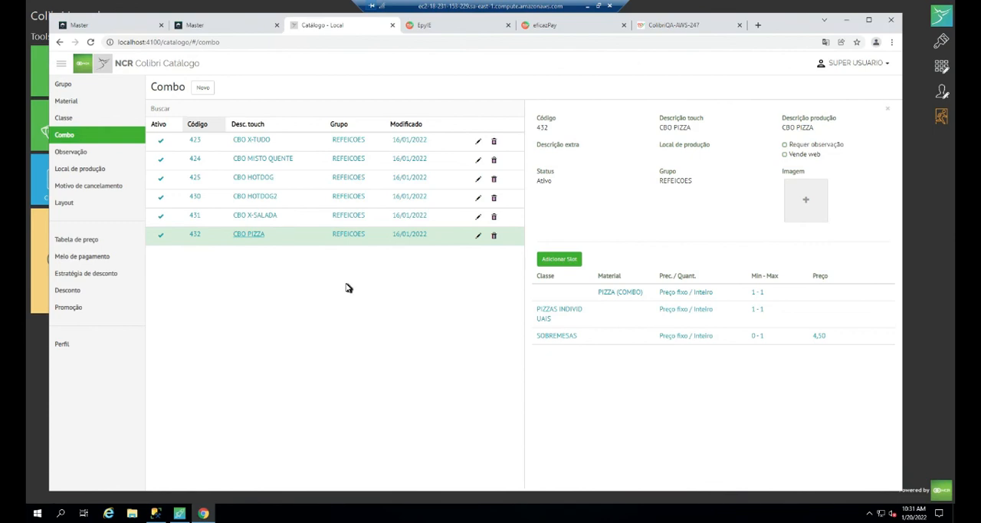
- Compare the CBO PIZZA slots in the catalogue with the base price and dessert options of PIZZA (COMBO) on the ordering site
left_click_drag(595, 335, 583, 311)
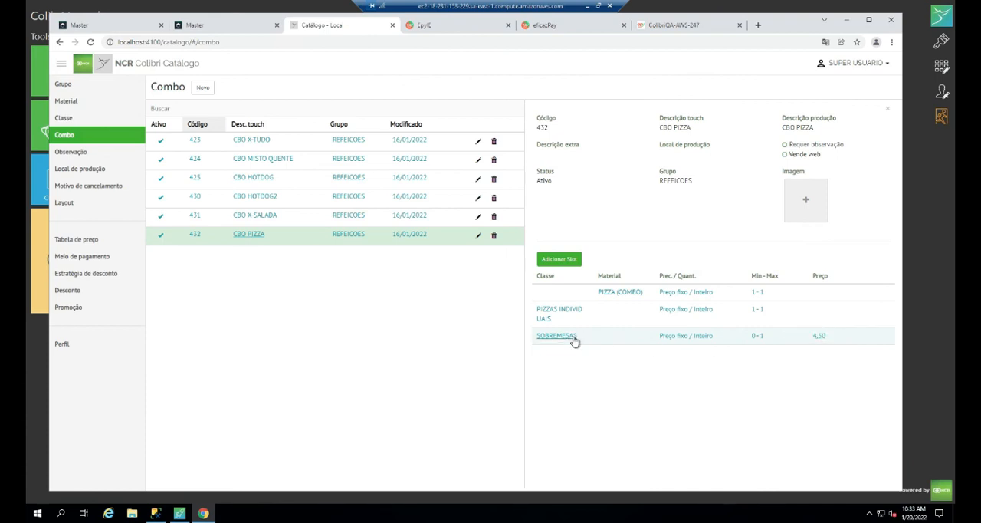
left_click(666, 25)
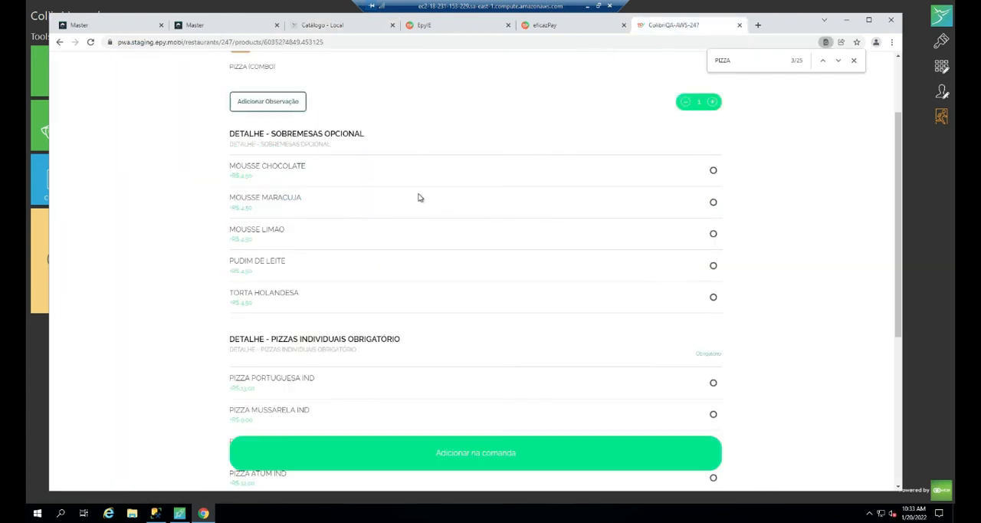
scroll(310, 114, "up", 2)
left_click_drag(228, 168, 702, 153)
left_click(701, 141)
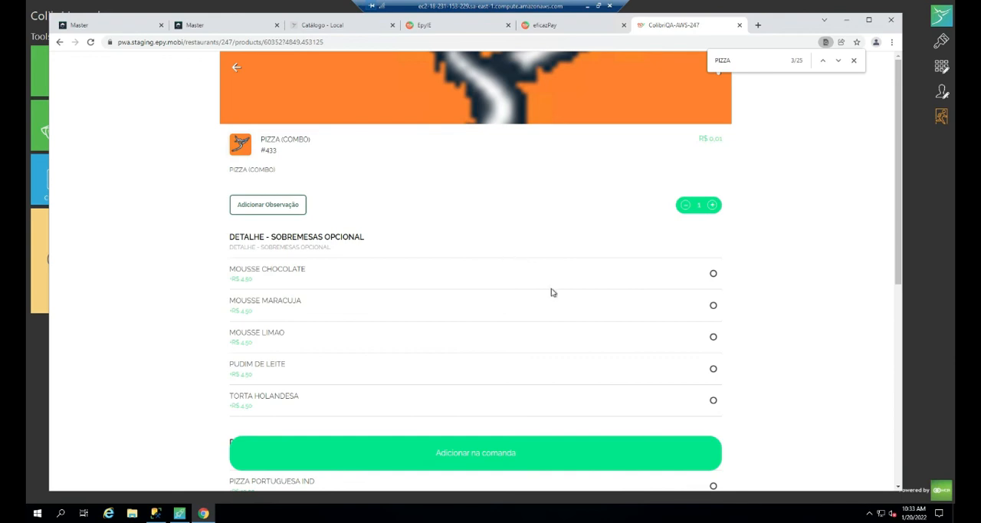
- Check PIZZA (COMBO)'s individual pizza prices against its base price and desserts, then return to CBO PIZZA in the catalogue
scroll(659, 339, "down", 5)
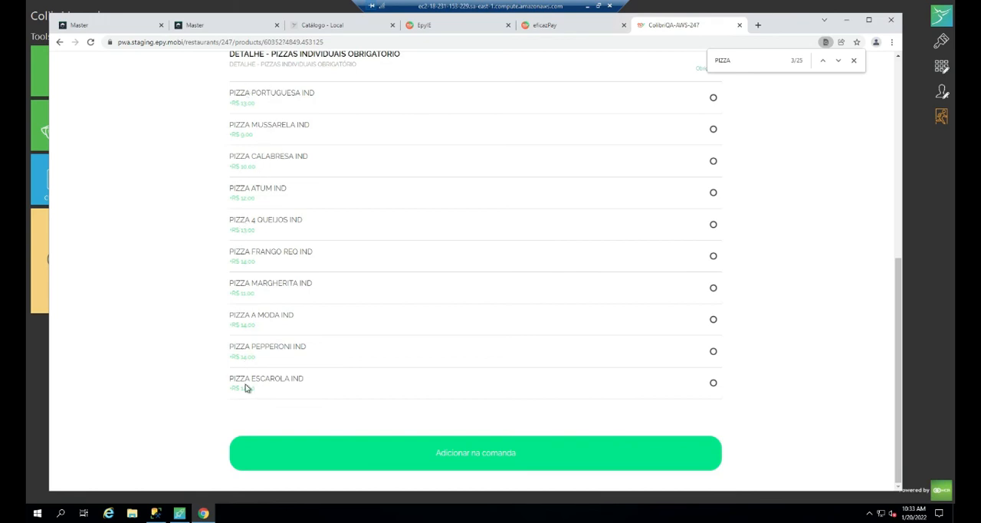
scroll(431, 256, "up", 4)
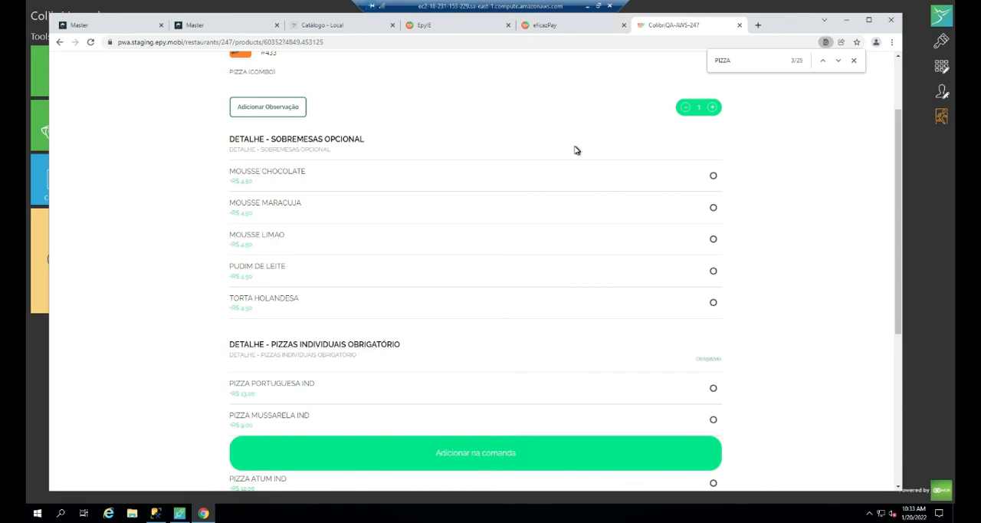
scroll(577, 150, "up", 1)
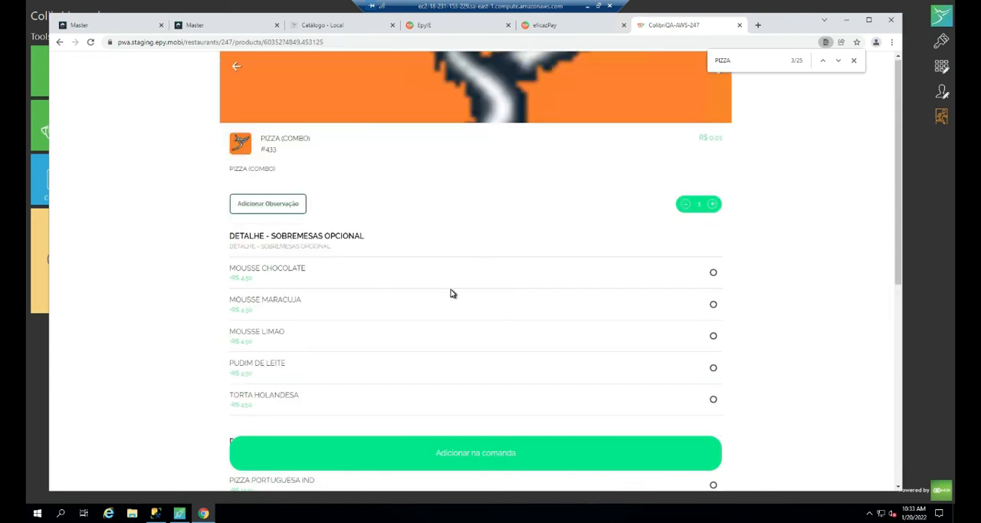
scroll(450, 293, "down", 2)
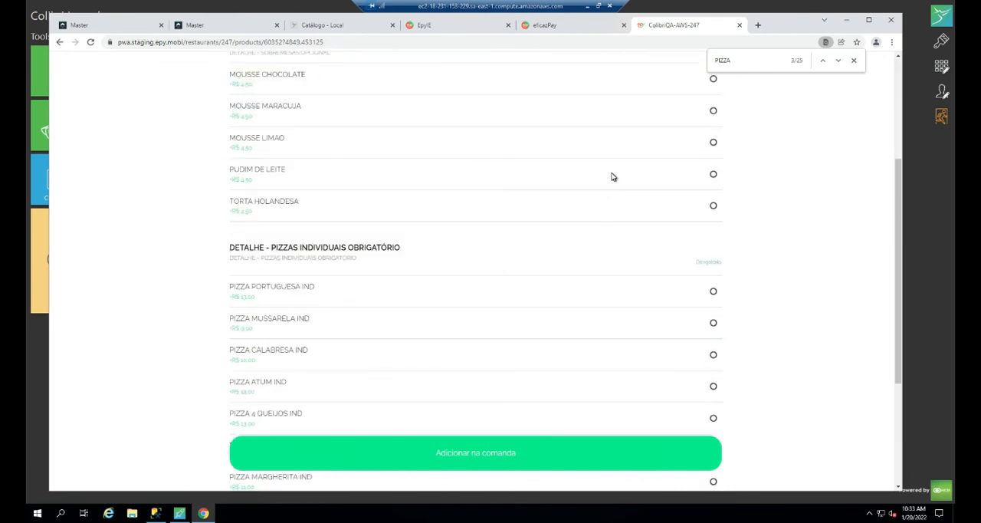
scroll(612, 177, "up", 2)
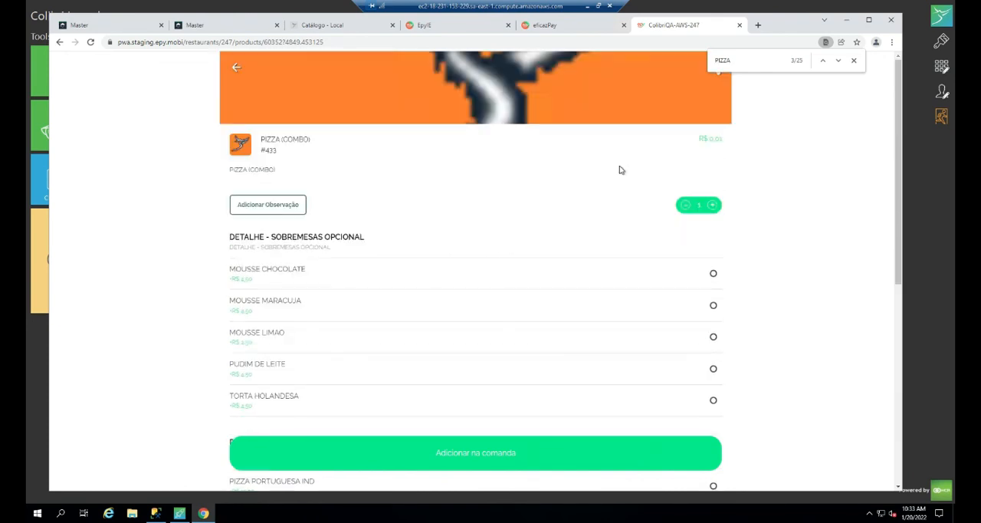
left_click(722, 140)
scroll(675, 189, "down", 4)
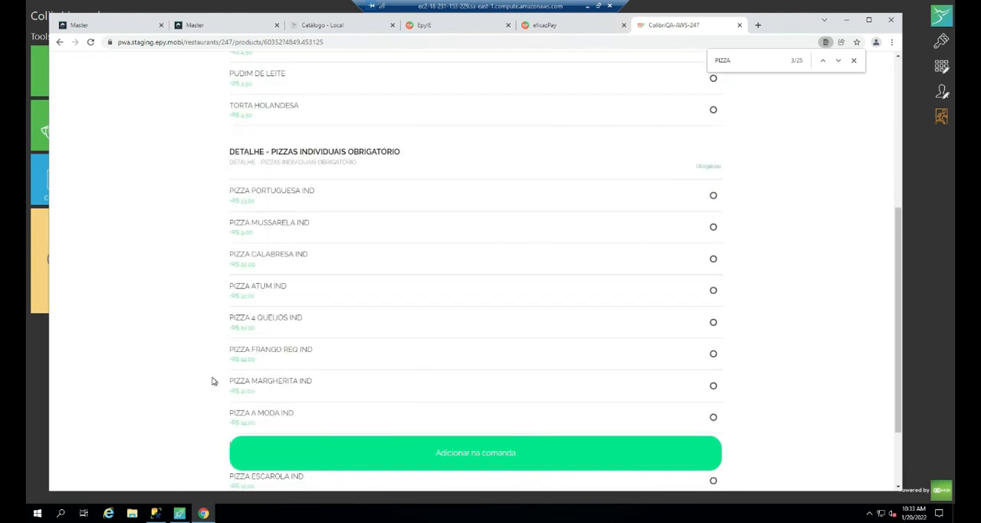
scroll(427, 384, "down", 2)
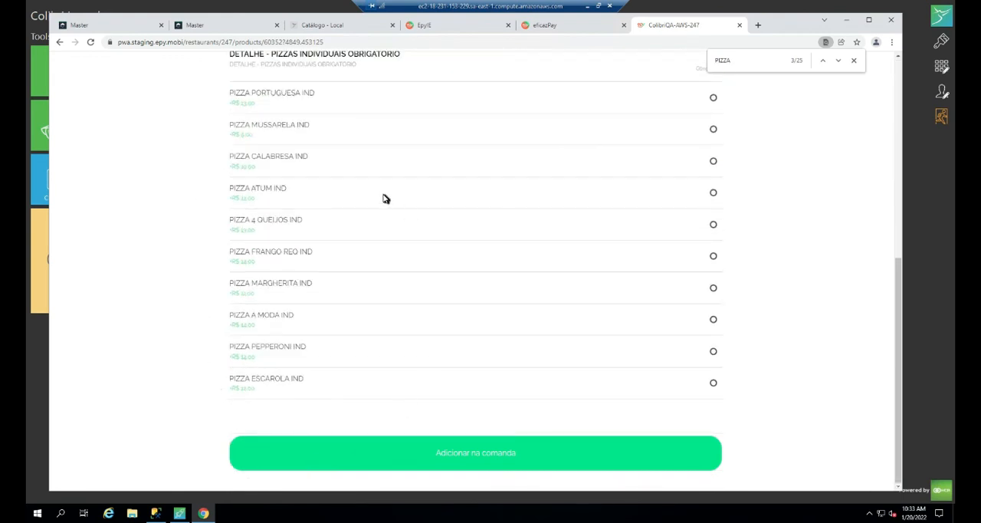
left_click(311, 26)
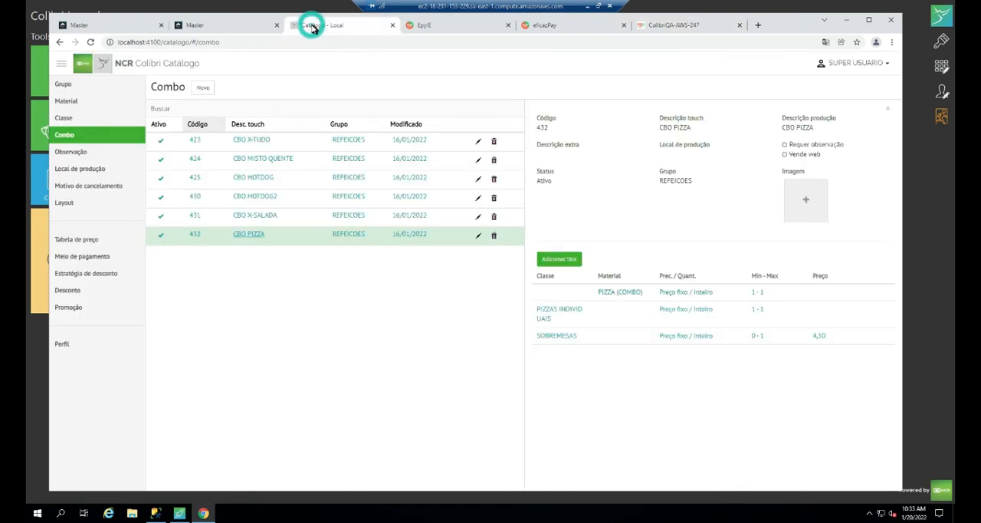